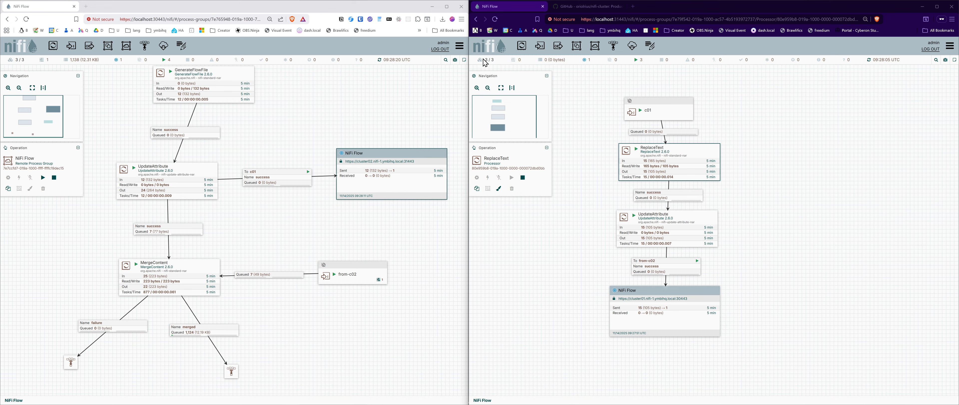
Compare the port numbers in the addresses of the two NiFi clusters.
mouse_move(496, 66)
click(157, 19)
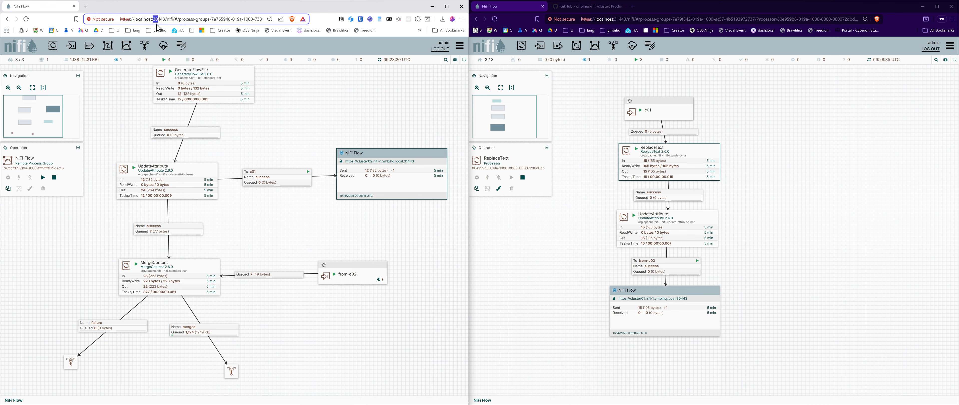
click(619, 20)
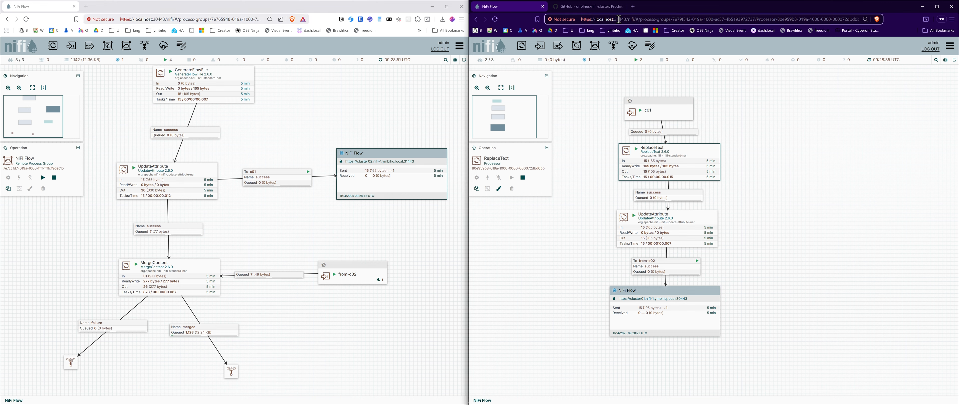
drag(619, 20, 614, 20)
click(164, 21)
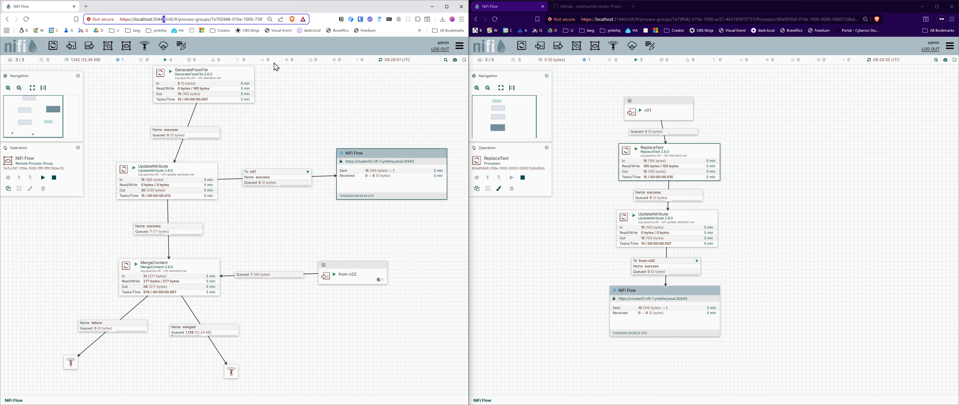
click(627, 20)
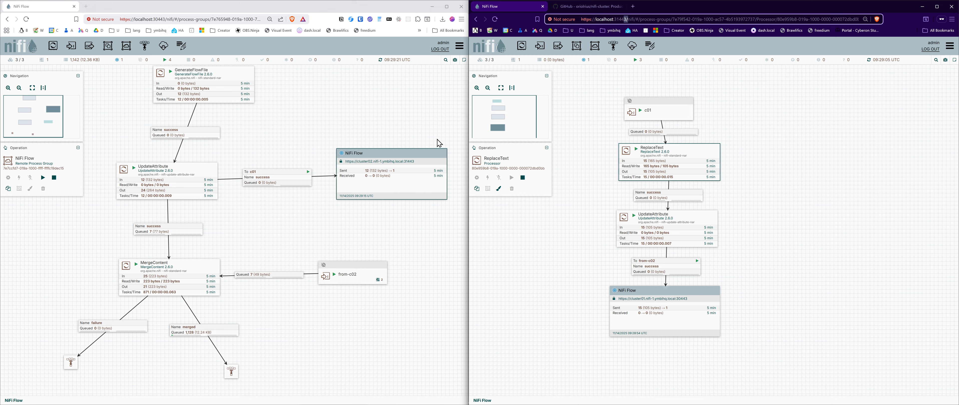
Open the second cluster's NiFi address on localhost port 31444 in a new tab and proceed past the certificate warning.
click(582, 92)
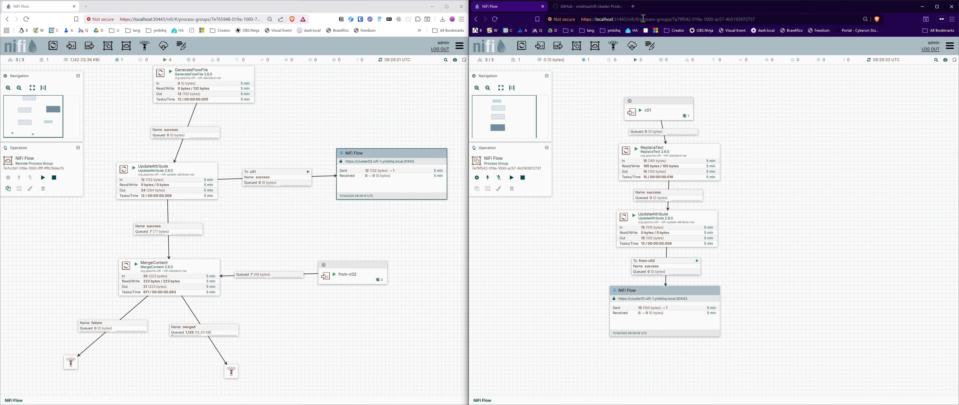
click(633, 6)
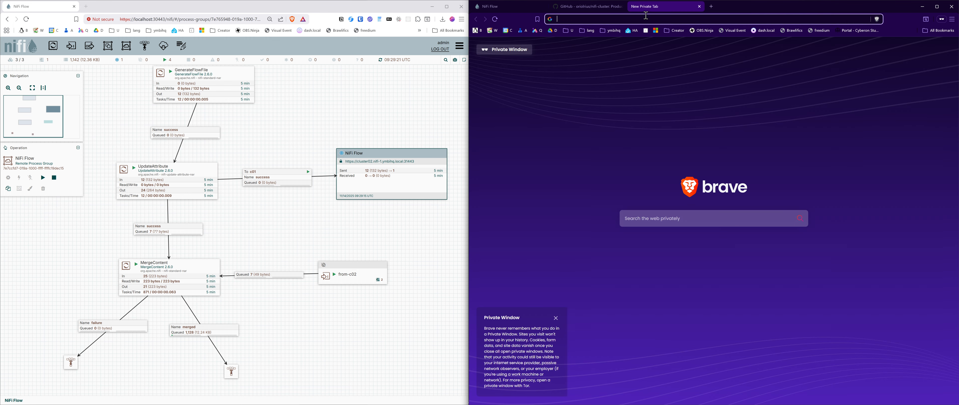
key(ctrl+v)
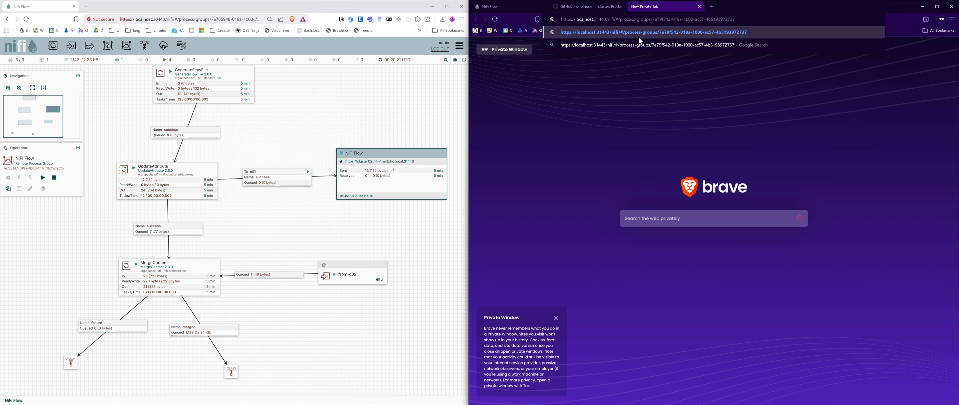
key(BackSpace)
text(4)
key(Return)
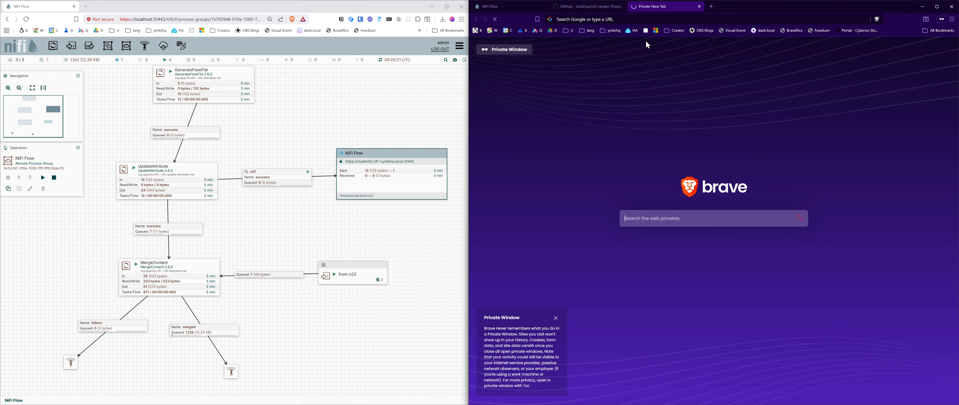
click(640, 178)
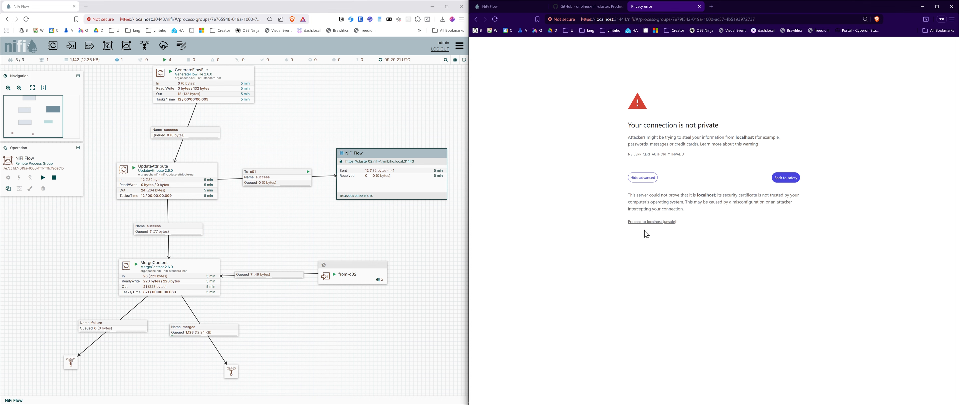
click(636, 222)
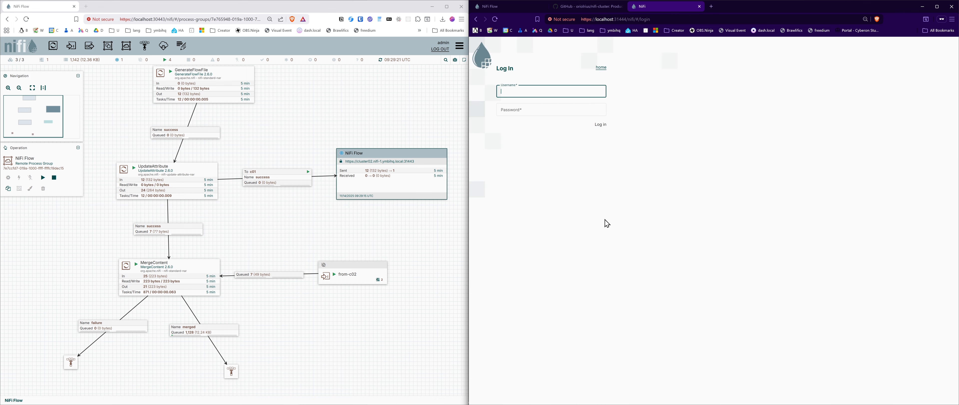
Log in to the port 31444 node as admin, entering the account password copied from the .env file in VS Code.
text(admin)
key(alt+Tab)
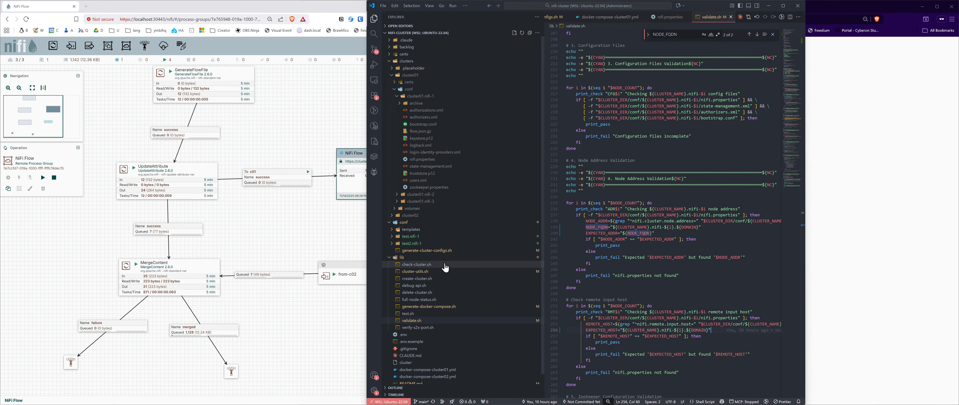
scroll(429, 298, down, 1)
click(403, 324)
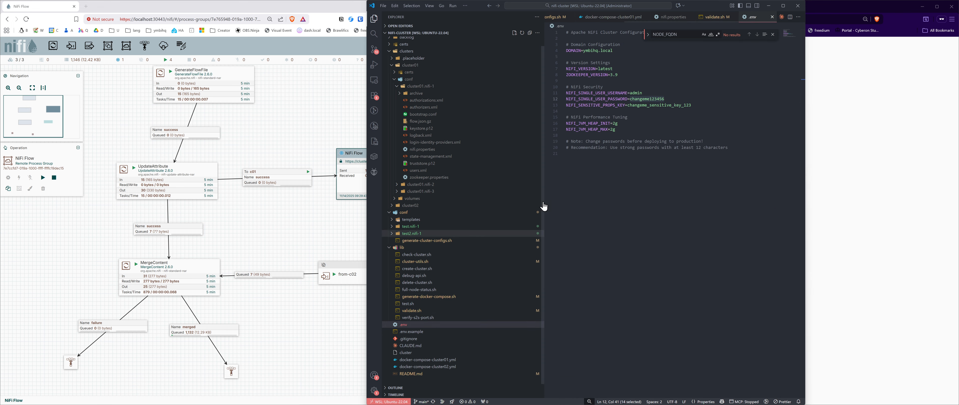
click(852, 85)
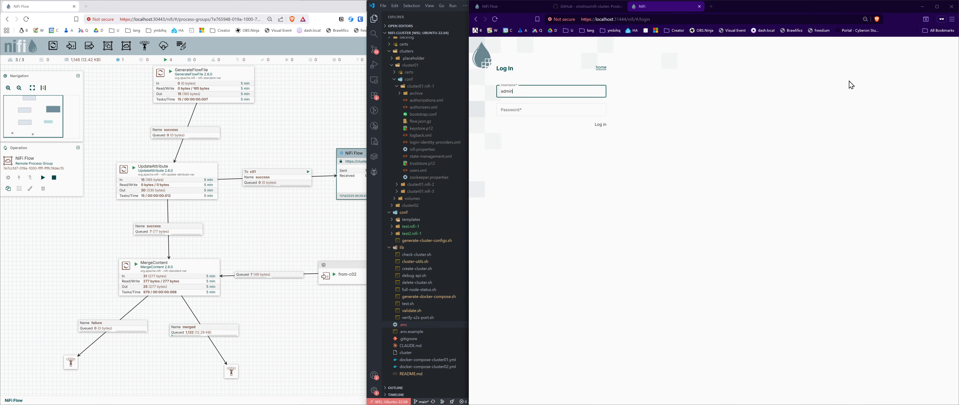
click(550, 110)
key(ctrl+v)
click(608, 126)
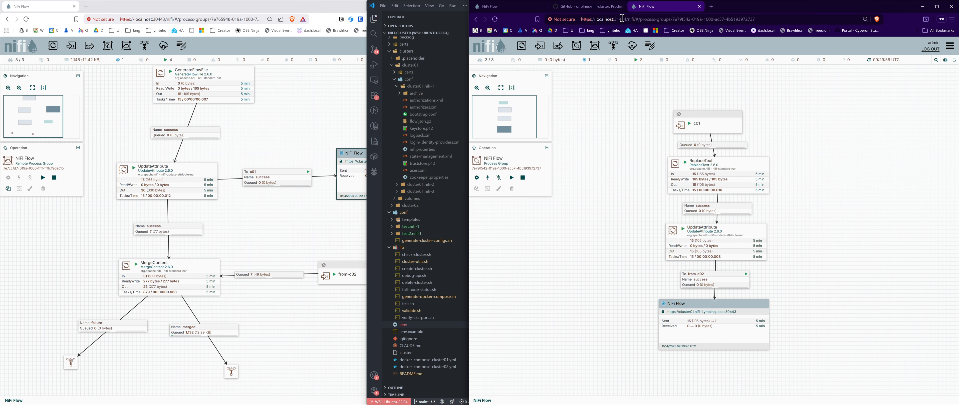
Log back in to the port 31443 node as admin with the account password, closing the extra port 31444 tab.
click(513, 8)
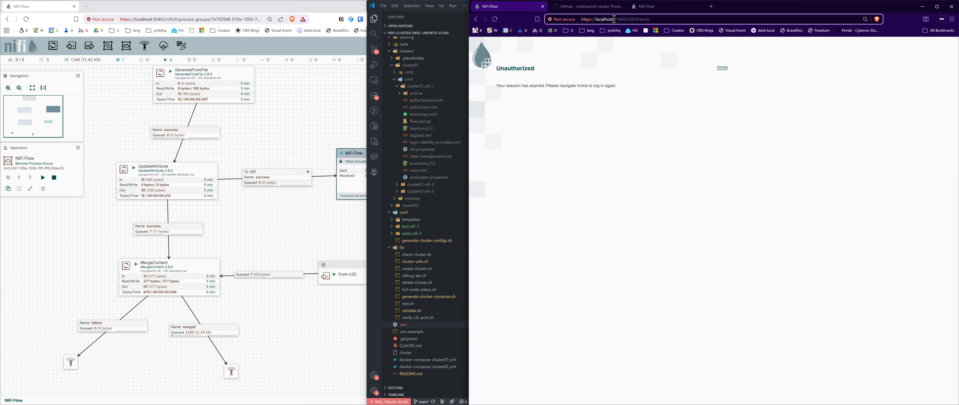
click(724, 68)
text(ad)
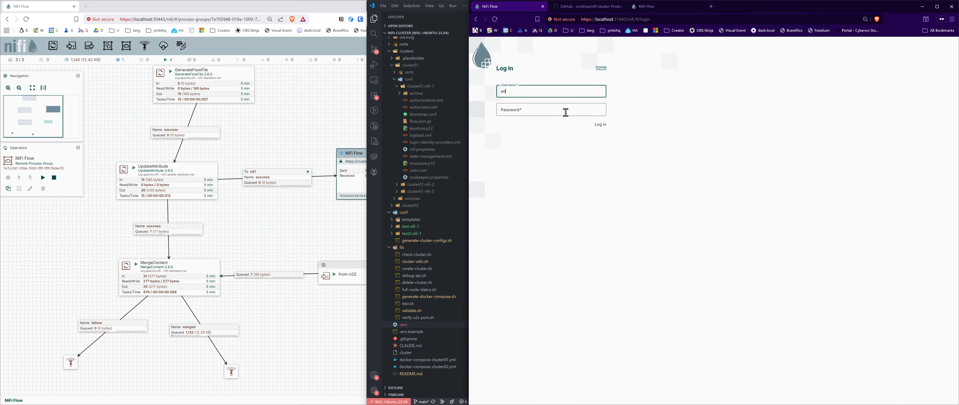
text(min)
click(566, 112)
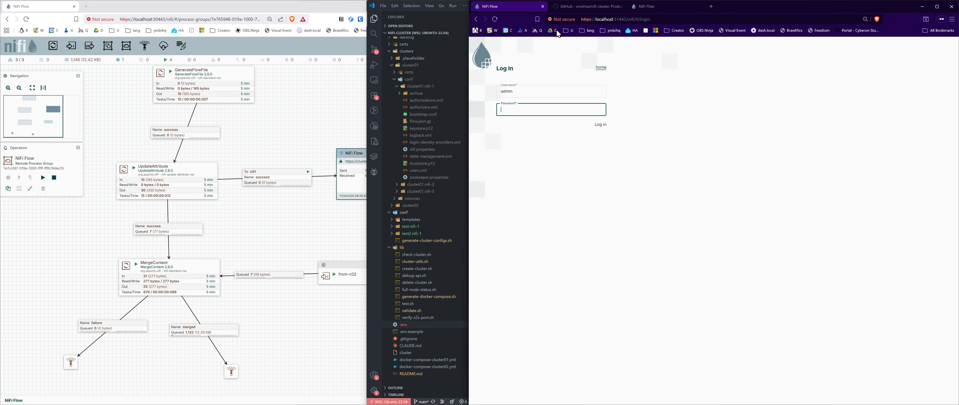
click(702, 6)
click(562, 108)
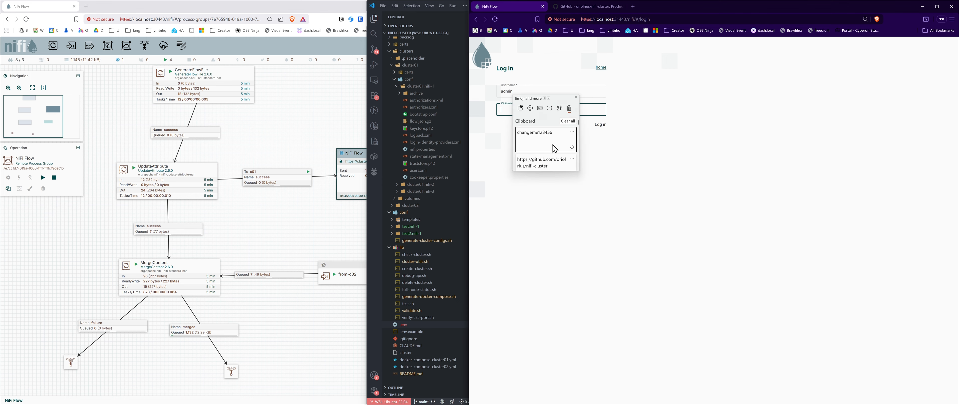
click(553, 149)
click(602, 127)
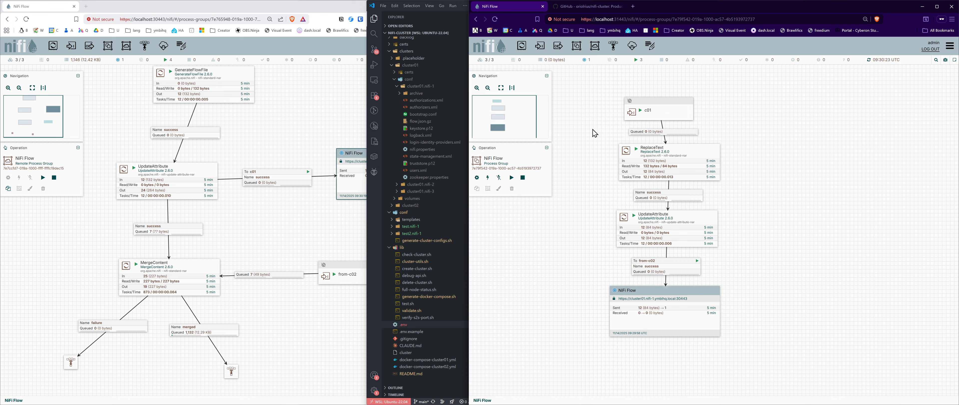
Examine the properties of the GenerateFlowFile and UpdateAttribute processors in the first cluster's flow.
click(309, 119)
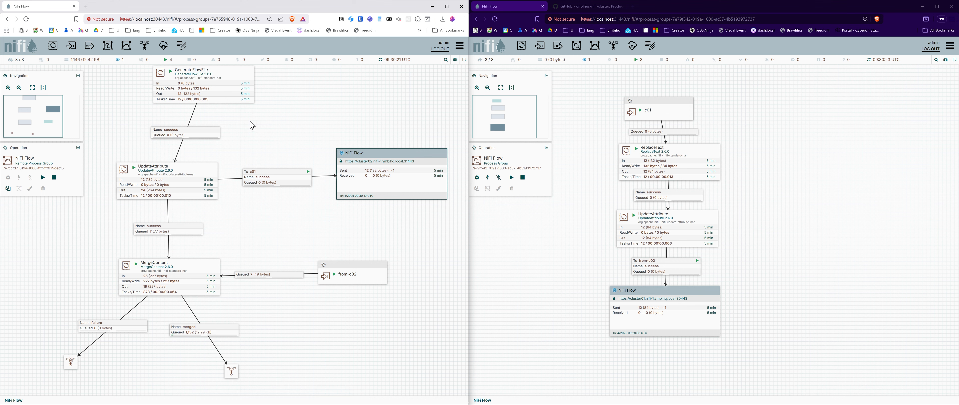
mouse_move(204, 100)
double_click(224, 81)
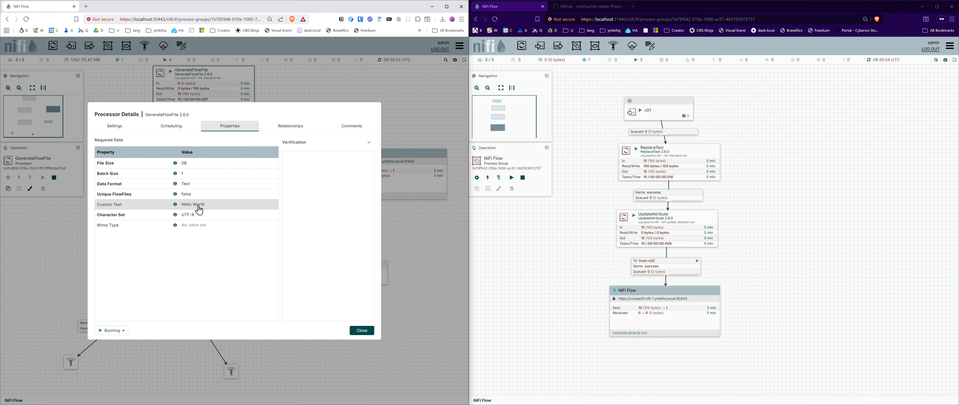
click(362, 331)
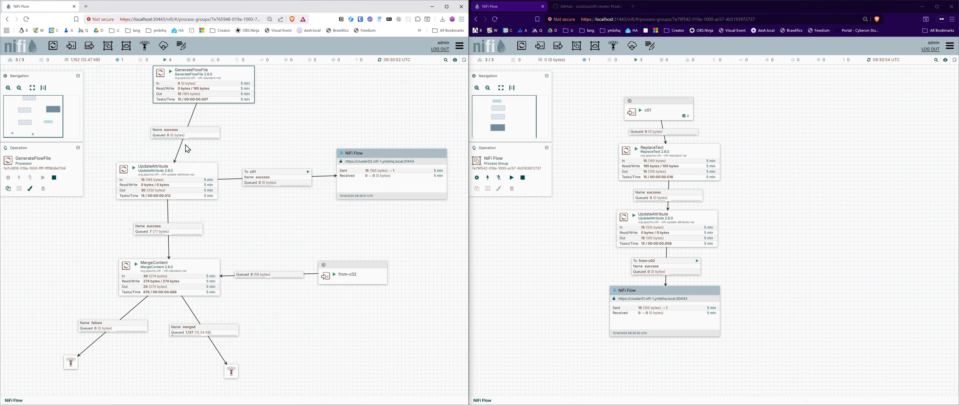
double_click(180, 177)
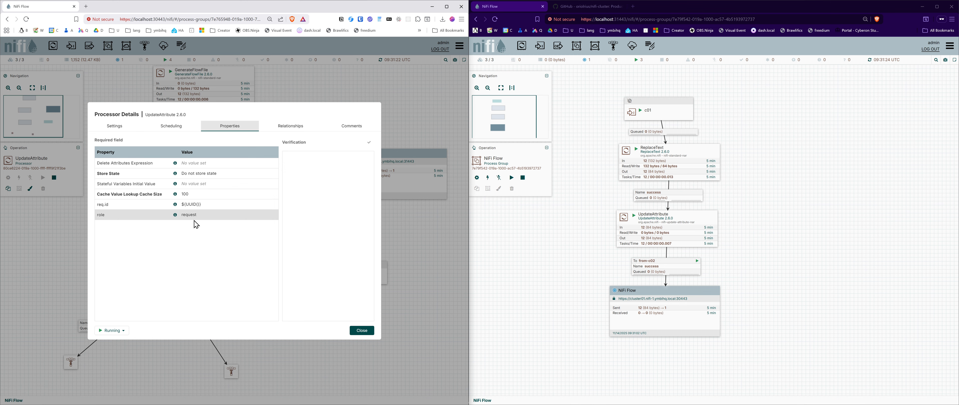
click(367, 331)
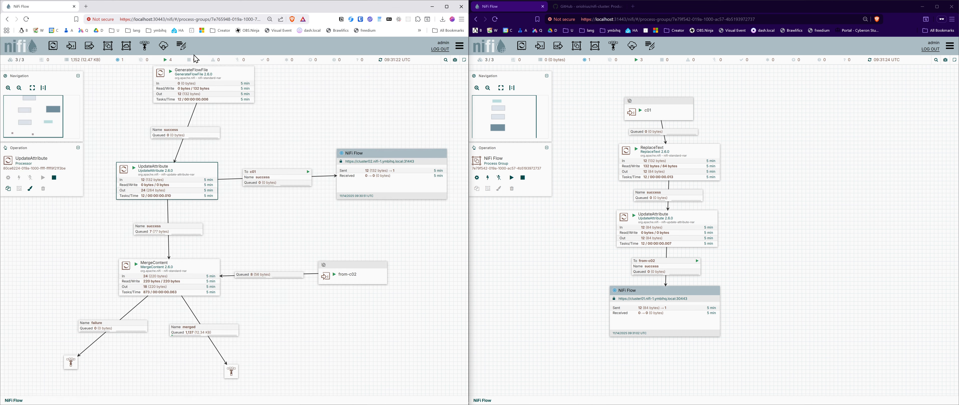
Examine the first cluster's remote process group details, including its URL and the transport protocol options.
click(373, 182)
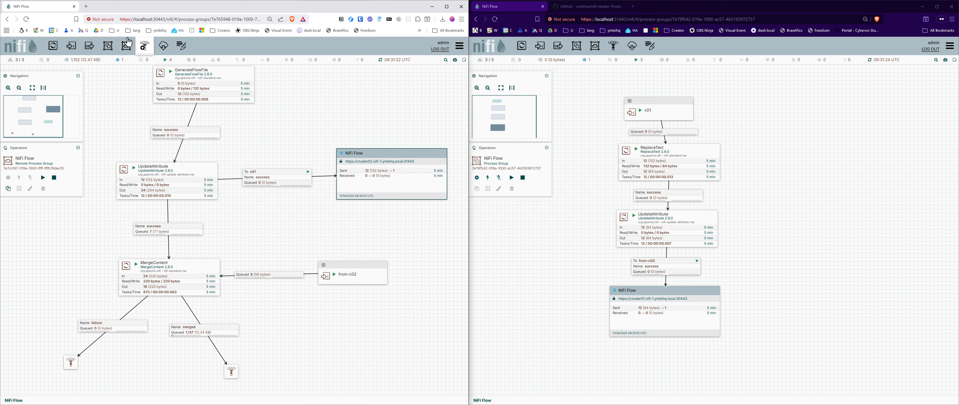
double_click(362, 166)
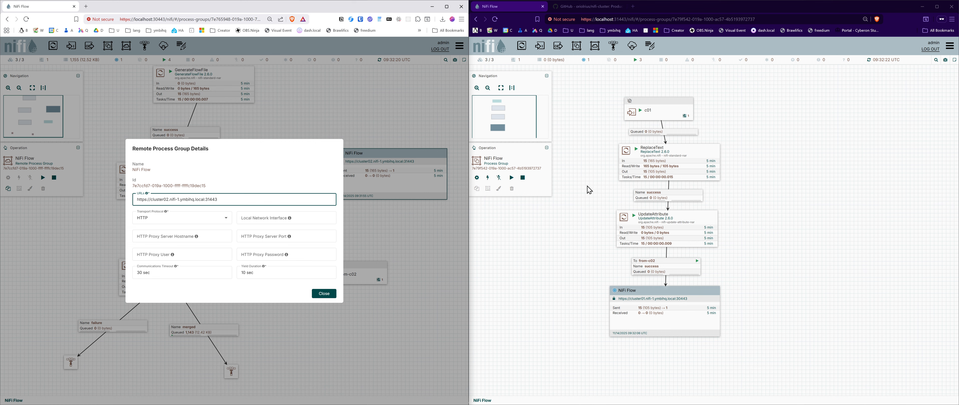
click(147, 224)
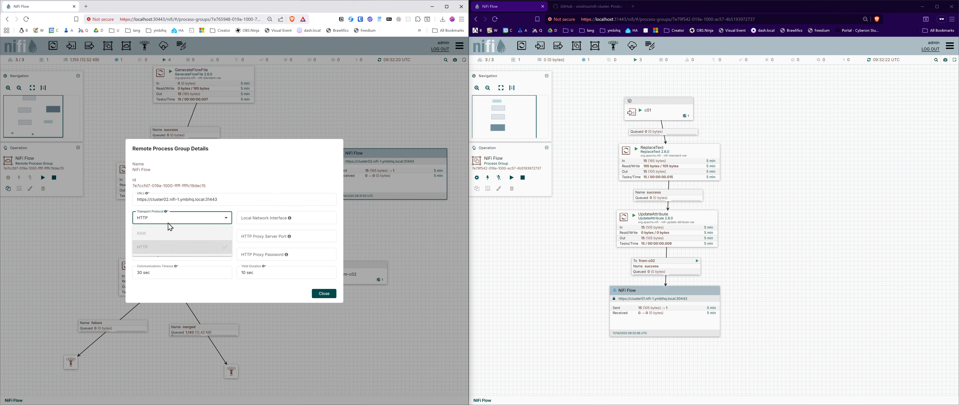
click(169, 223)
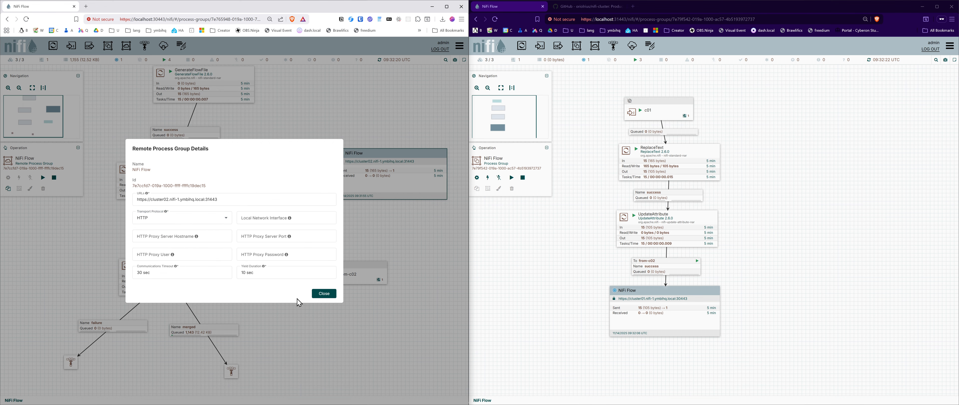
click(326, 295)
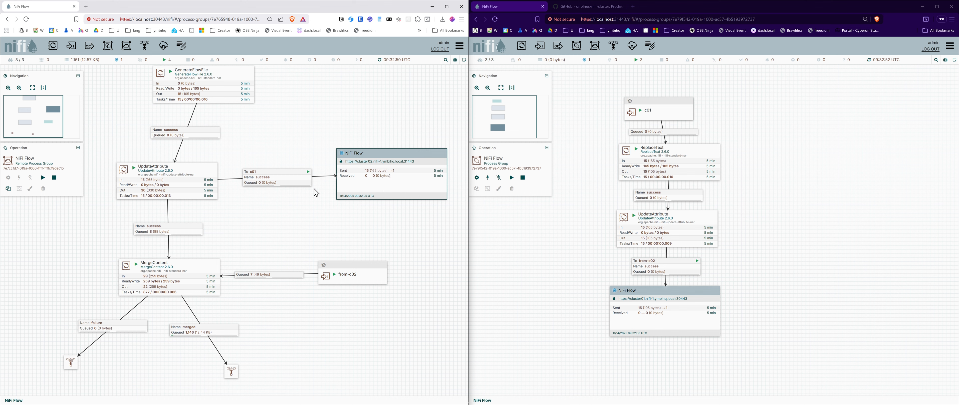
Examine the properties and relationships of the GenerateFlowFile processor.
click(220, 97)
double_click(220, 97)
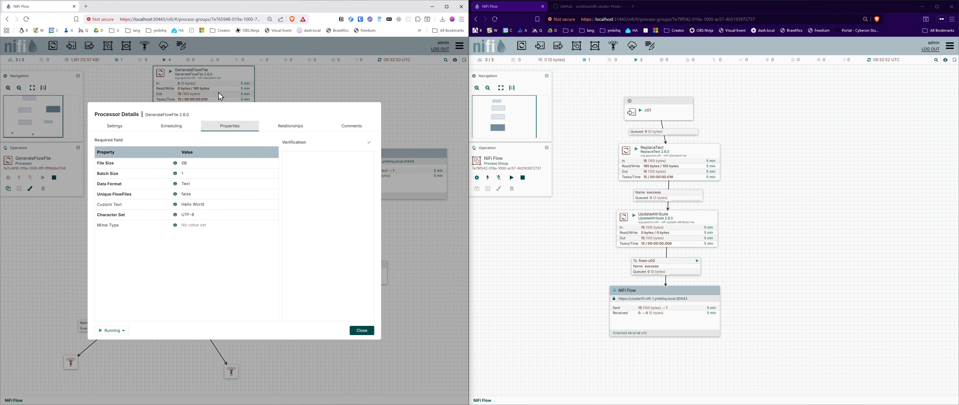
click(292, 127)
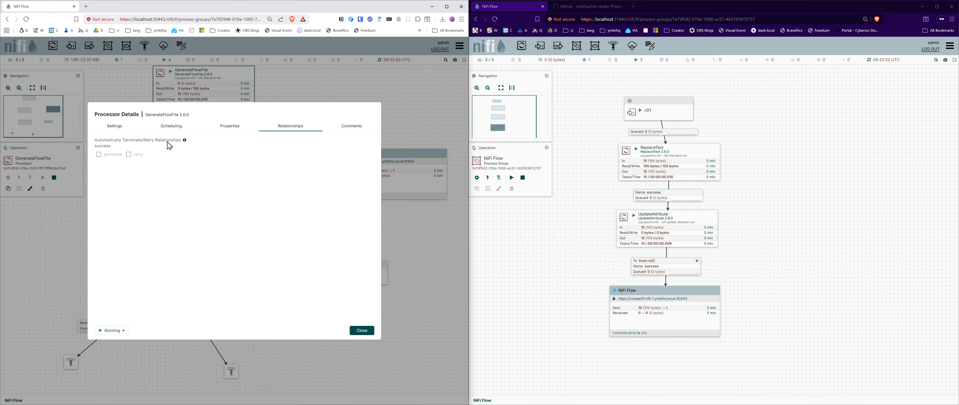
key(Escape)
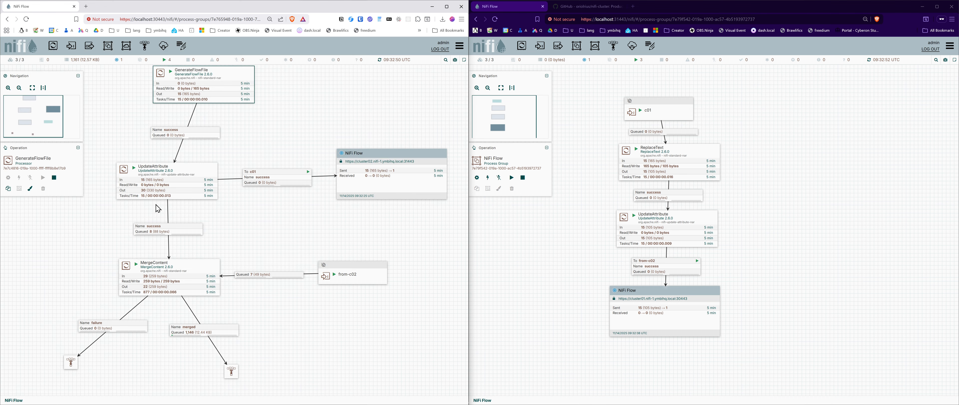
Stop the GenerateFlowFile and UpdateAttribute processors and delete the success connection between them.
right_click(189, 82)
click(198, 96)
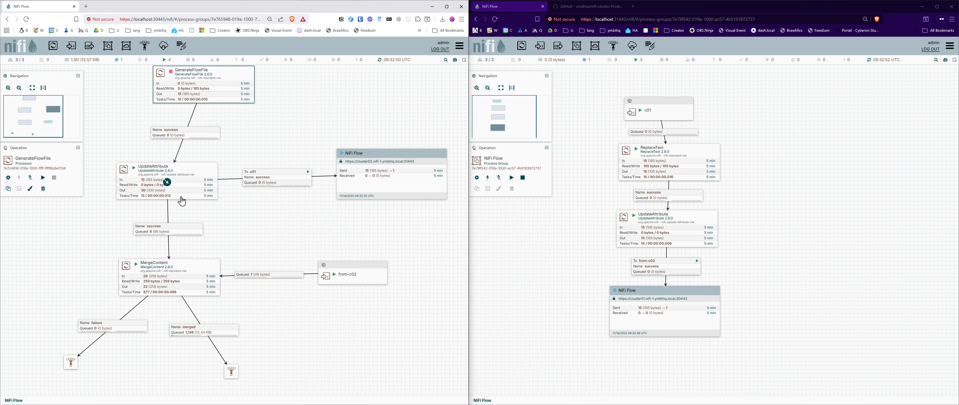
right_click(200, 186)
click(212, 208)
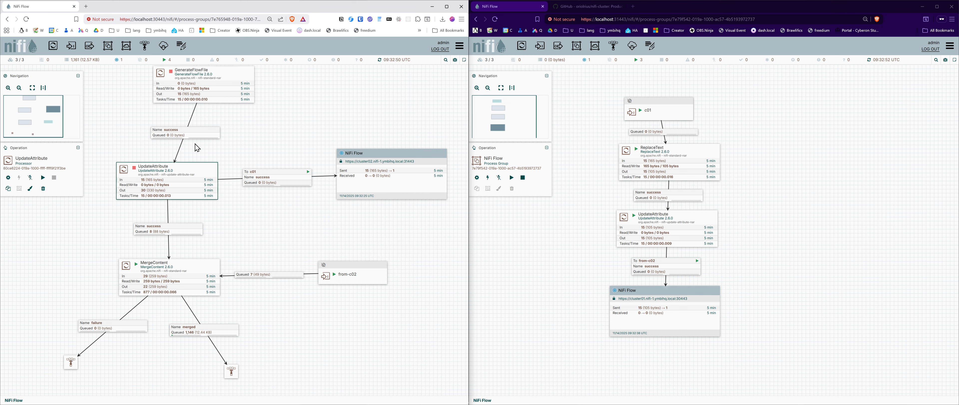
click(198, 137)
key(Delete)
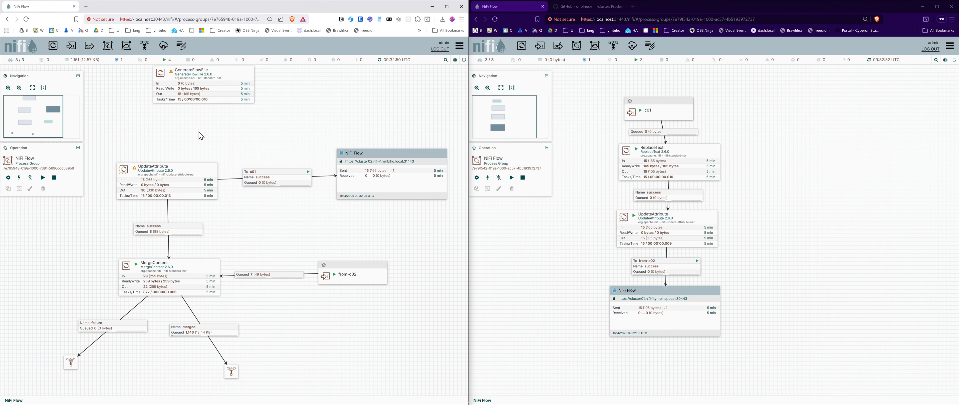
Connect GenerateFlowFile to UpdateAttribute in the first cluster's flow using the success relationship.
mouse_move(204, 88)
drag(203, 88, 200, 181)
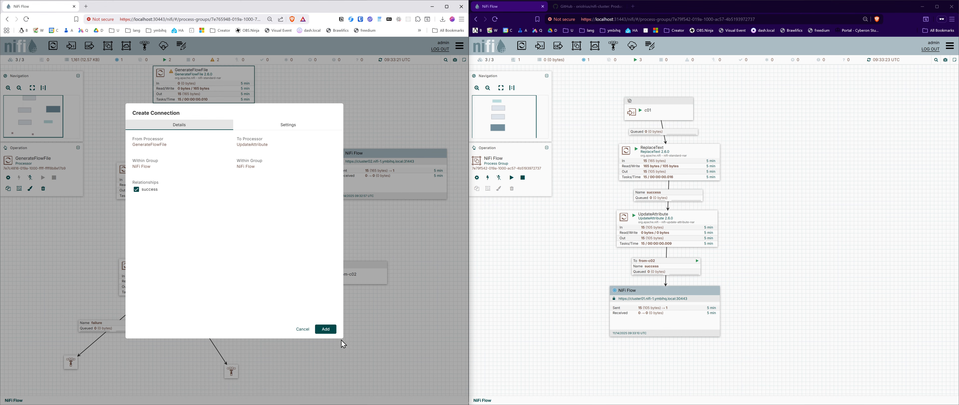
click(325, 329)
Disable transmission on the first cluster's remote process group and delete the success connection from UpdateAttribute to its c01 port.
click(270, 177)
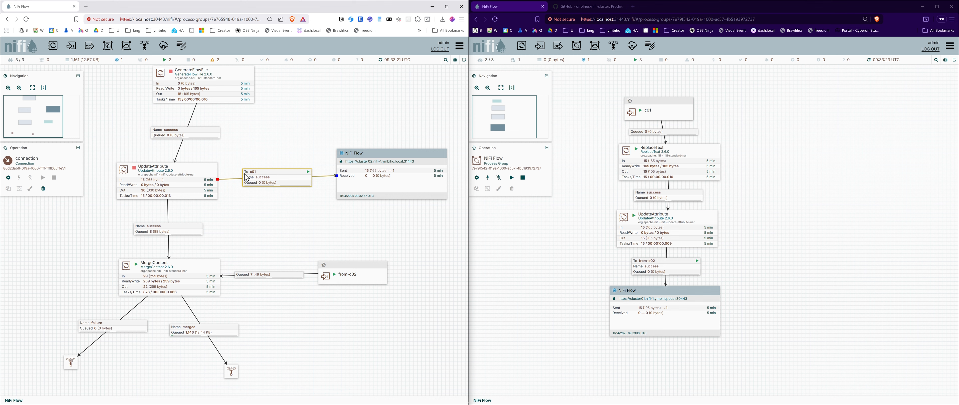
mouse_move(641, 101)
right_click(357, 182)
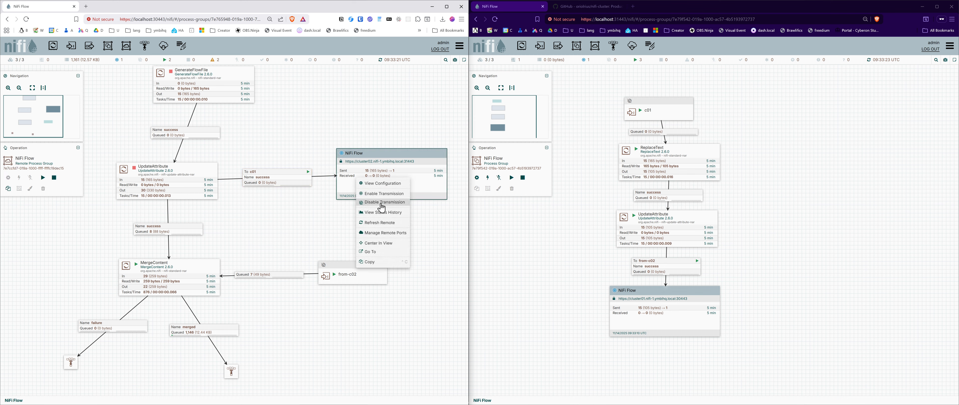
click(365, 205)
click(281, 182)
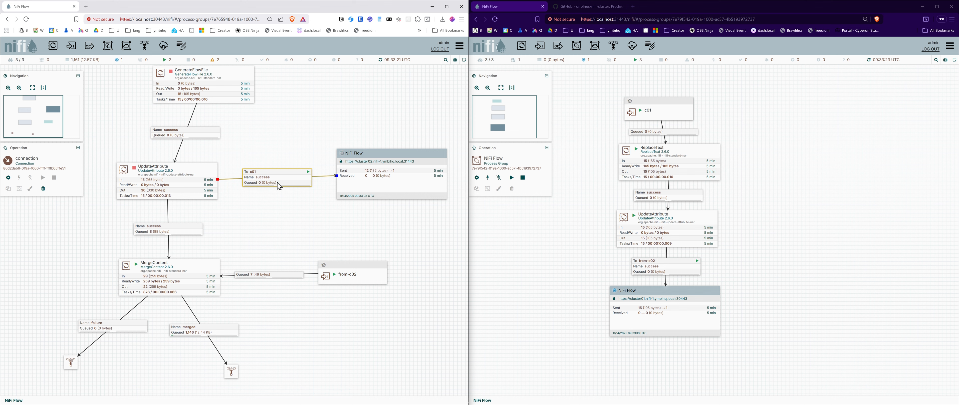
key(Delete)
Connect UpdateAttribute to the first cluster's remote process group, using the c01 input and the success relationship.
drag(167, 182, 381, 176)
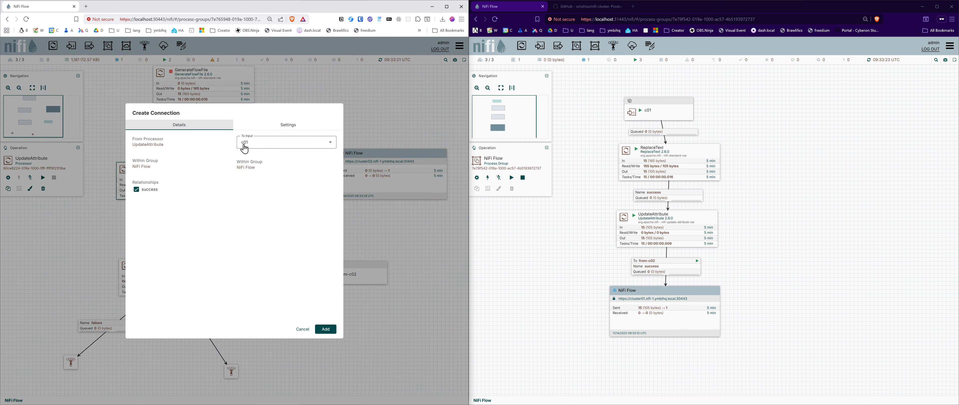
mouse_move(650, 111)
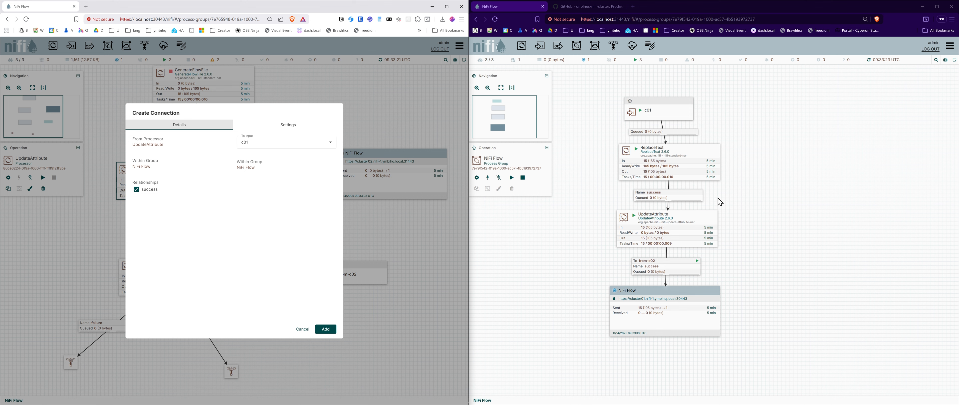
click(287, 145)
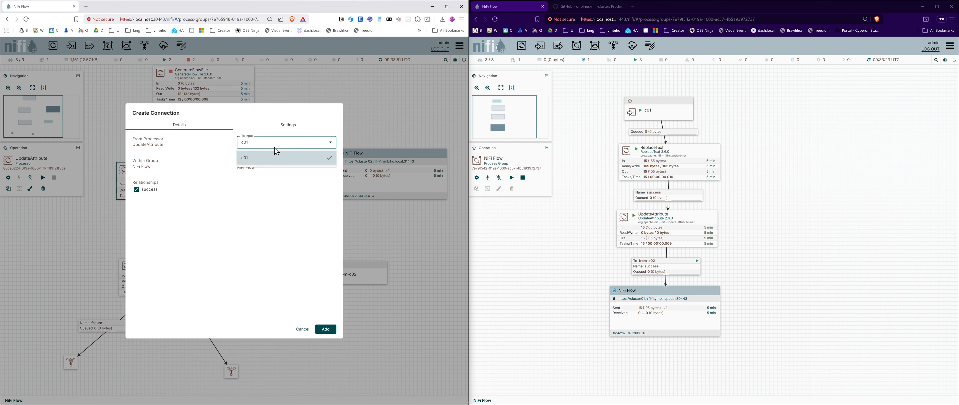
click(289, 180)
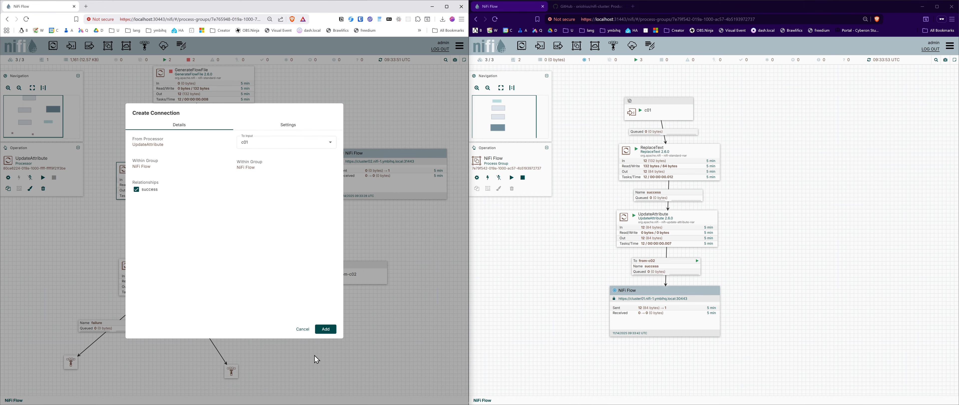
click(317, 329)
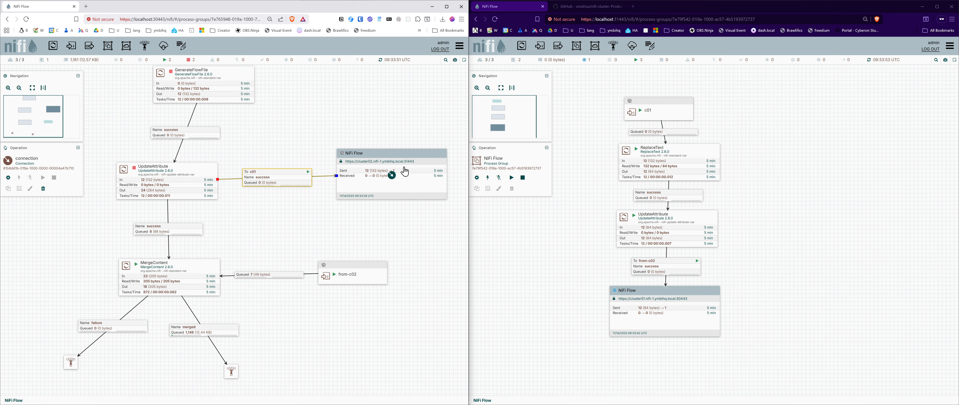
Start the GenerateFlowFile and UpdateAttribute processors in the first cluster's flow.
click(205, 85)
right_click(204, 81)
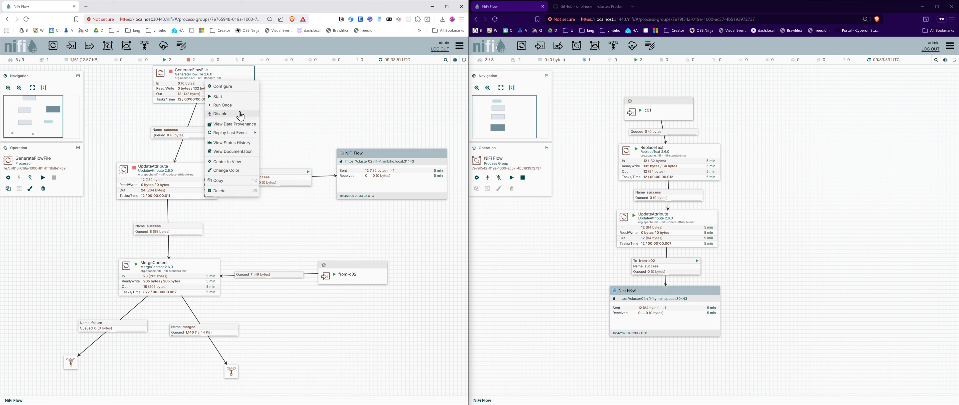
click(210, 102)
right_click(177, 193)
click(207, 218)
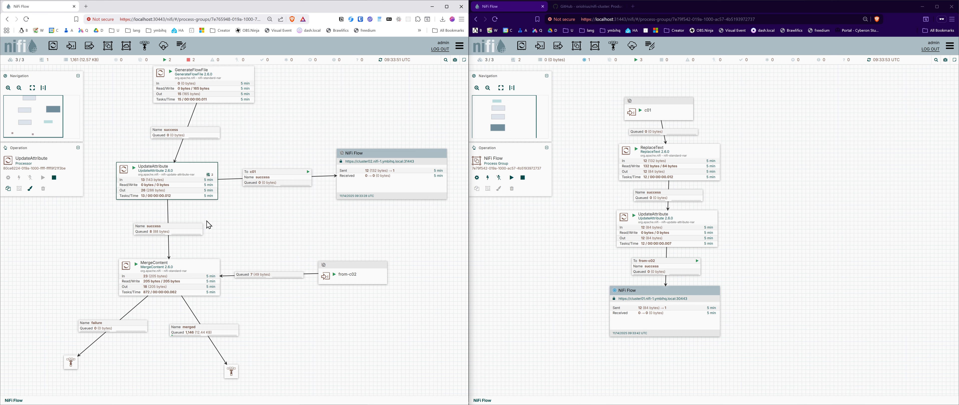
Look over the general settings of the running GenerateFlowFile processor.
double_click(209, 98)
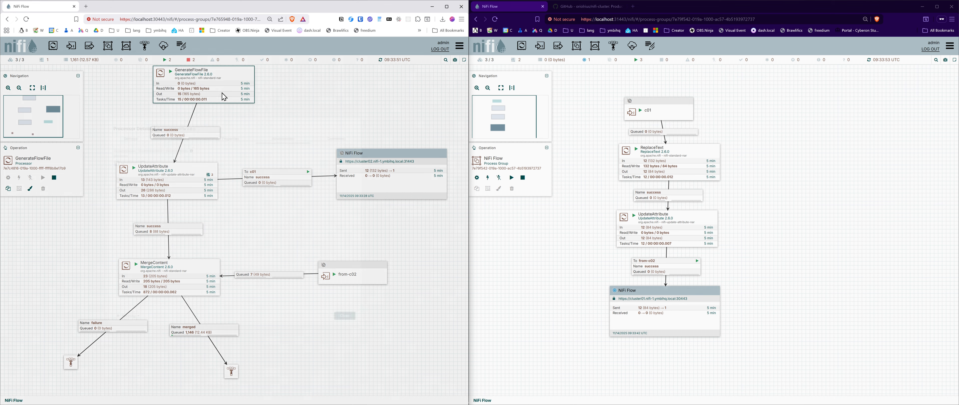
click(115, 126)
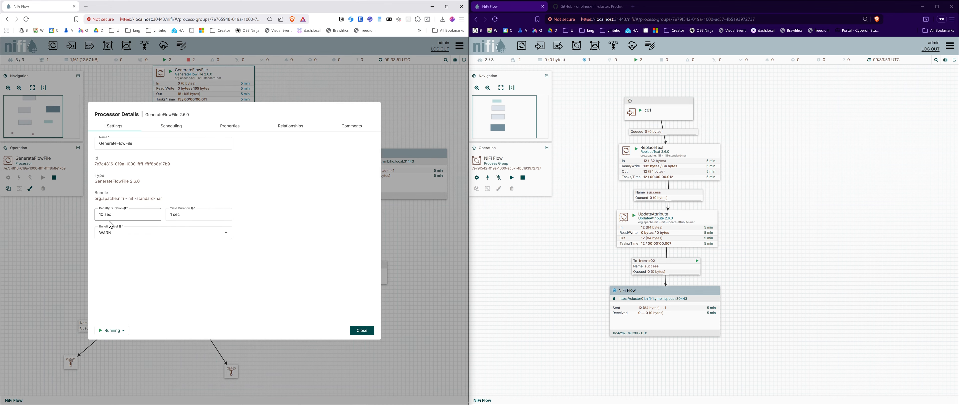
click(361, 330)
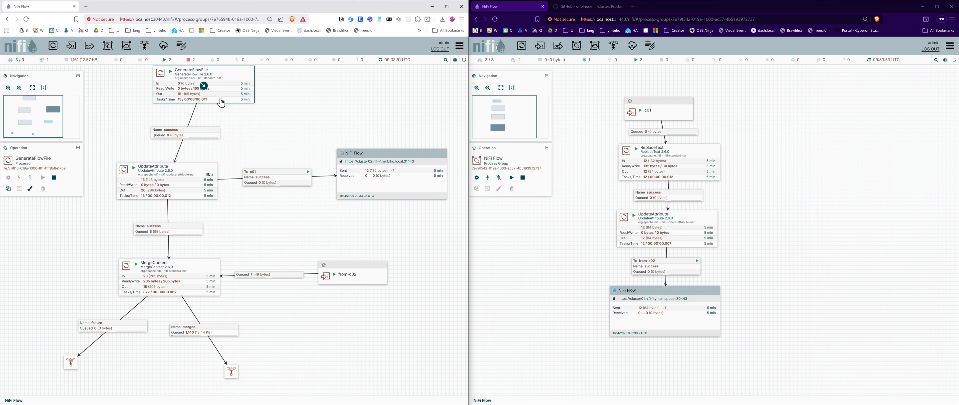
Examine the properties of the ReplaceText and UpdateAttribute processors in the second cluster, including the replacement value and role attribute.
mouse_move(217, 94)
mouse_move(664, 157)
double_click(656, 165)
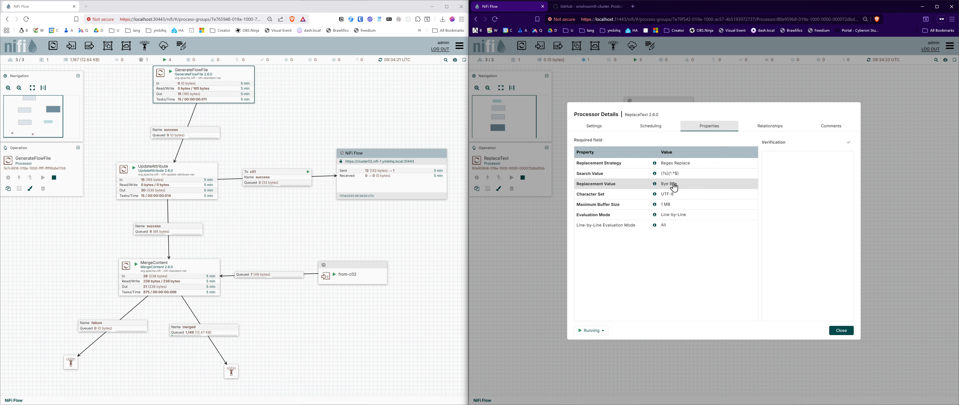
click(842, 330)
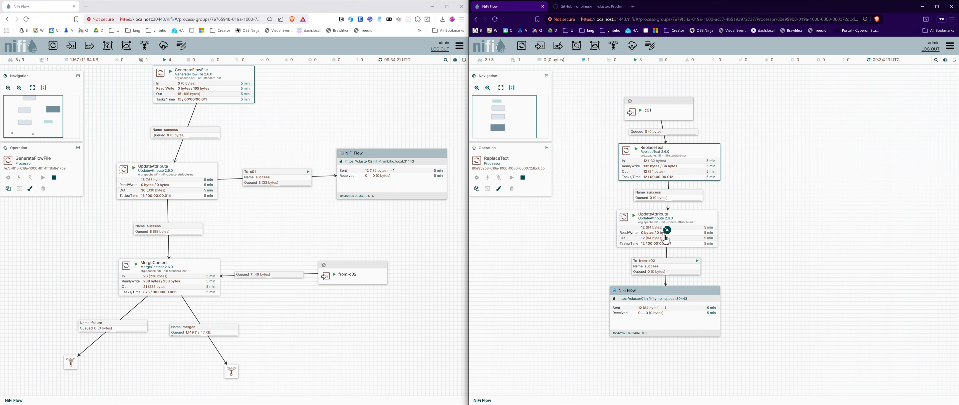
double_click(653, 238)
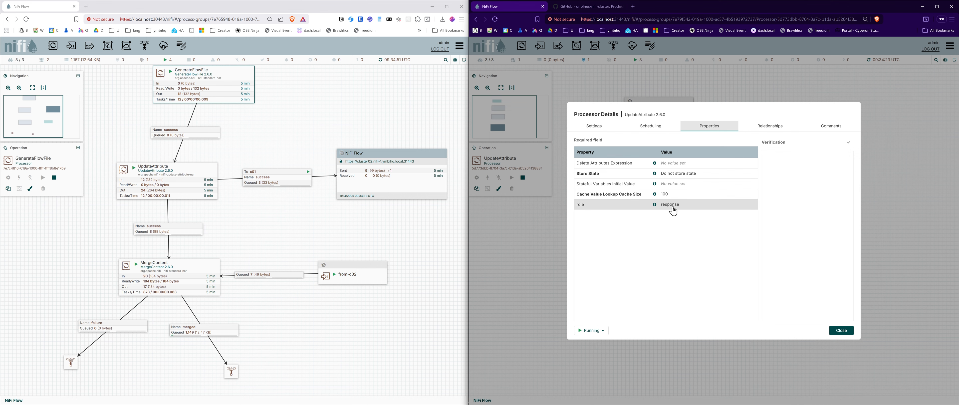
click(841, 331)
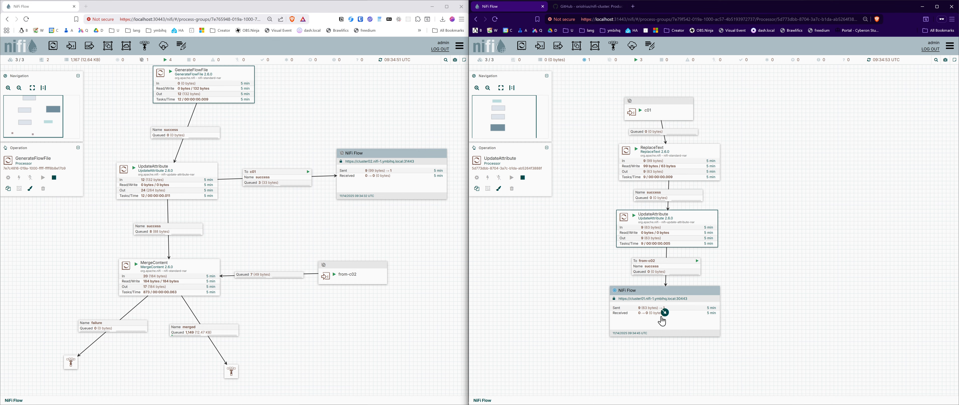
Examine the target URL of the second cluster's remote process group and locate the matching from-c02 input port in the first cluster.
double_click(651, 317)
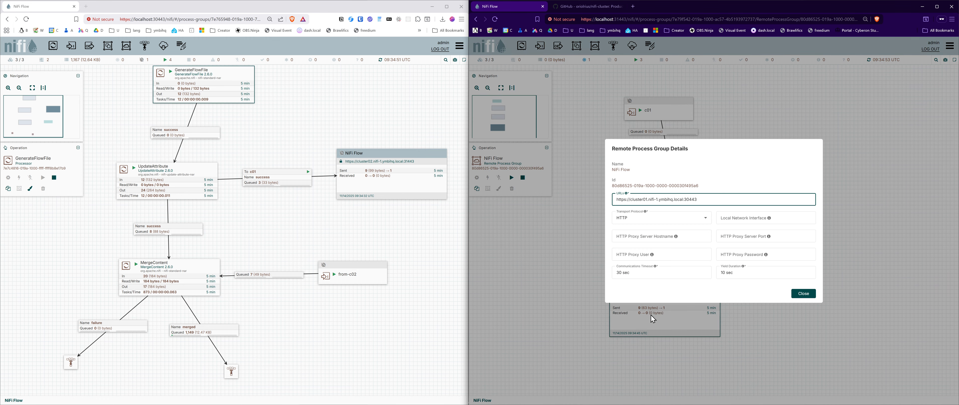
drag(696, 200, 609, 203)
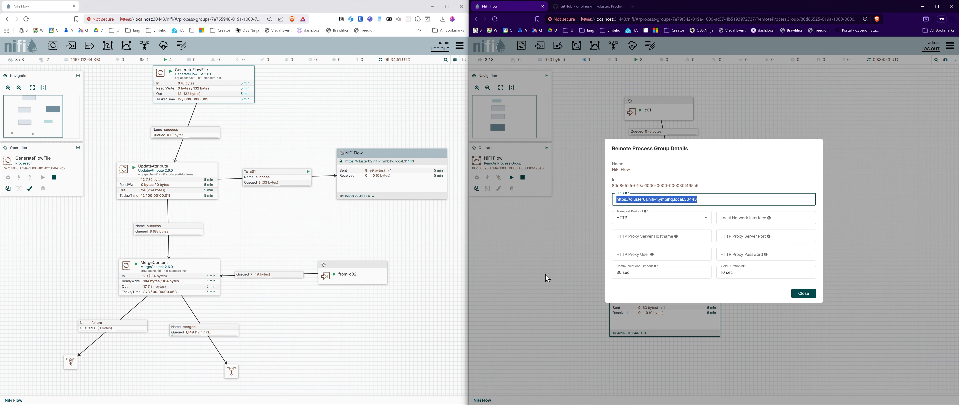
click(804, 294)
click(347, 276)
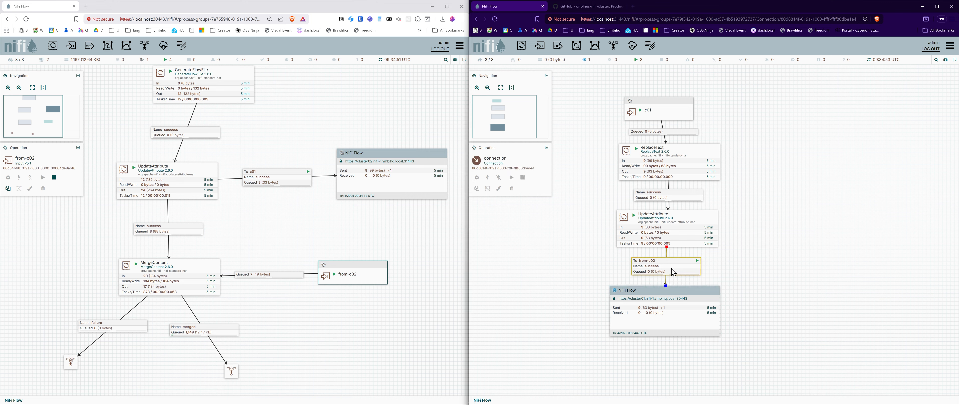
Disable transmission on the second cluster's remote process group.
right_click(679, 313)
right_click(651, 318)
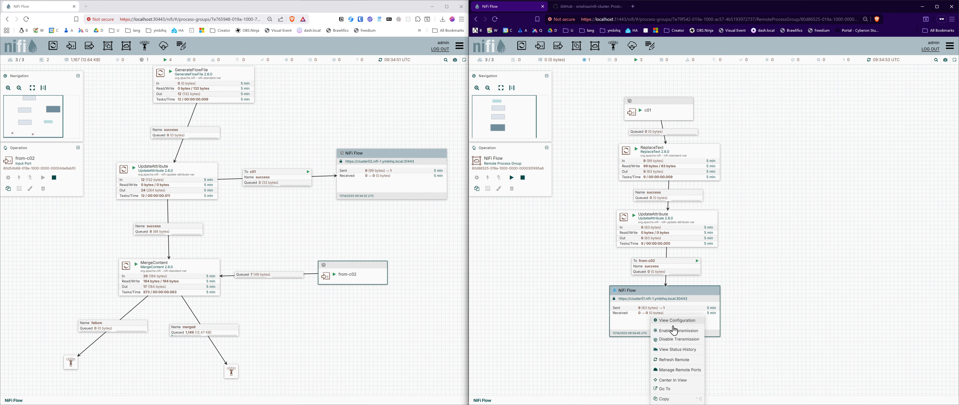
click(675, 328)
click(676, 239)
click(681, 267)
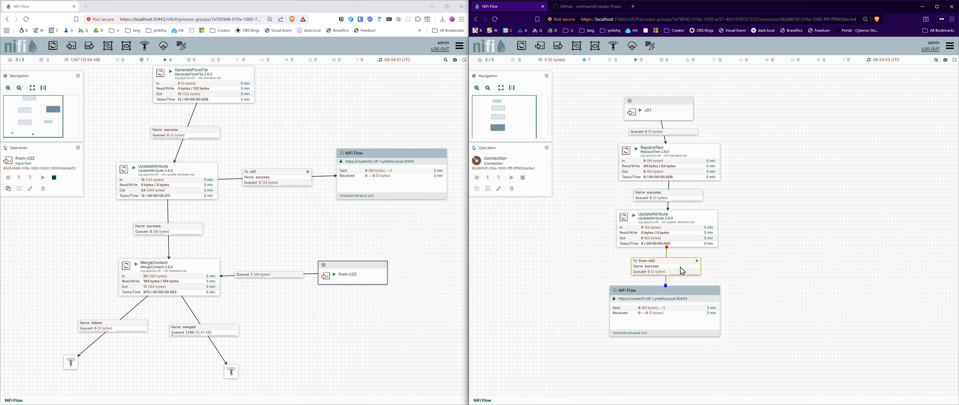
Stop the second cluster's UpdateAttribute processor and delete its success connection to the remote process group.
click(678, 235)
right_click(678, 235)
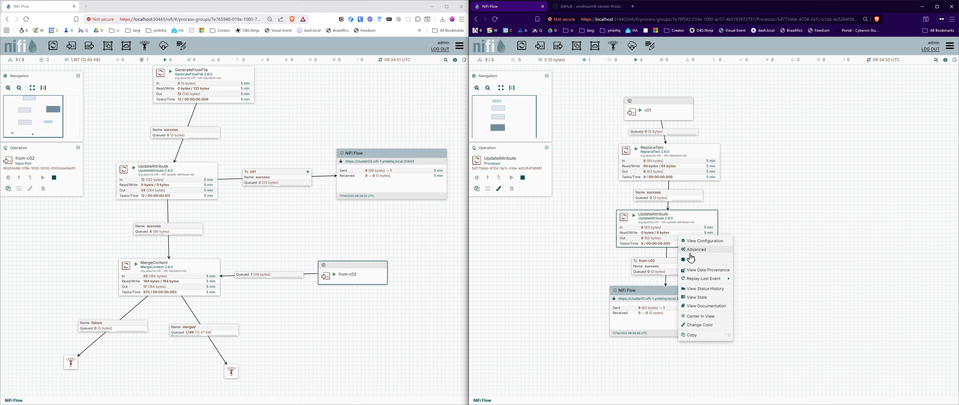
click(692, 261)
click(672, 274)
key(Delete)
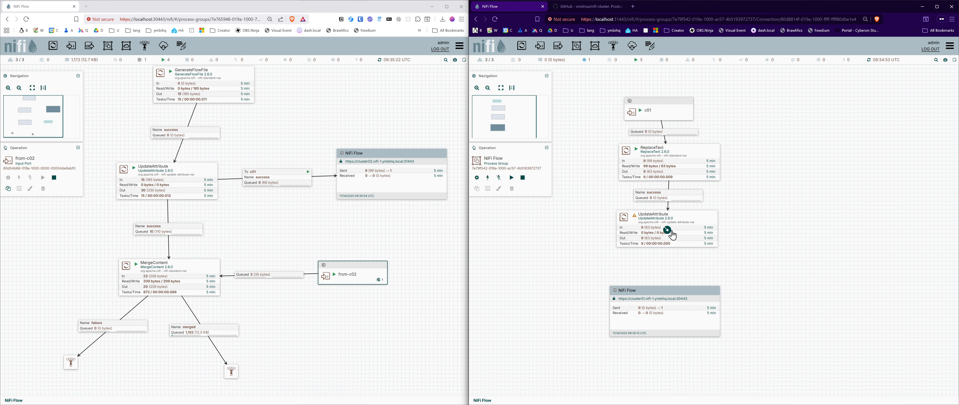
Connect the second cluster's UpdateAttribute to the remote process group, using the from-c02 input and the success relationship.
drag(667, 230, 668, 309)
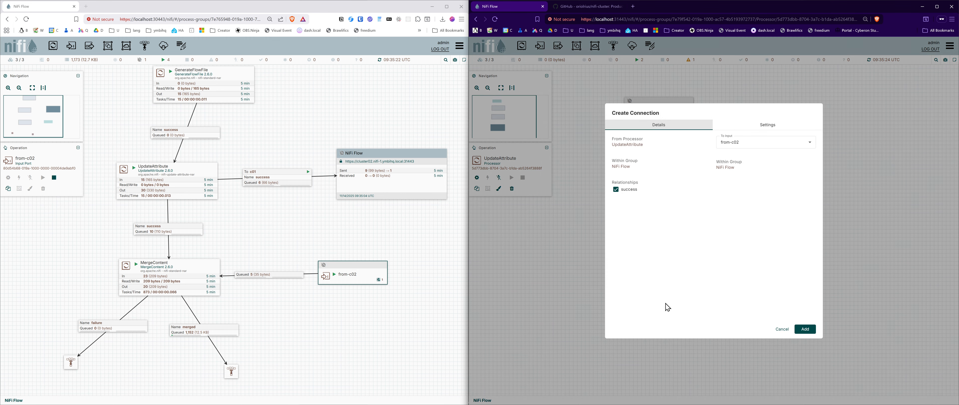
click(729, 141)
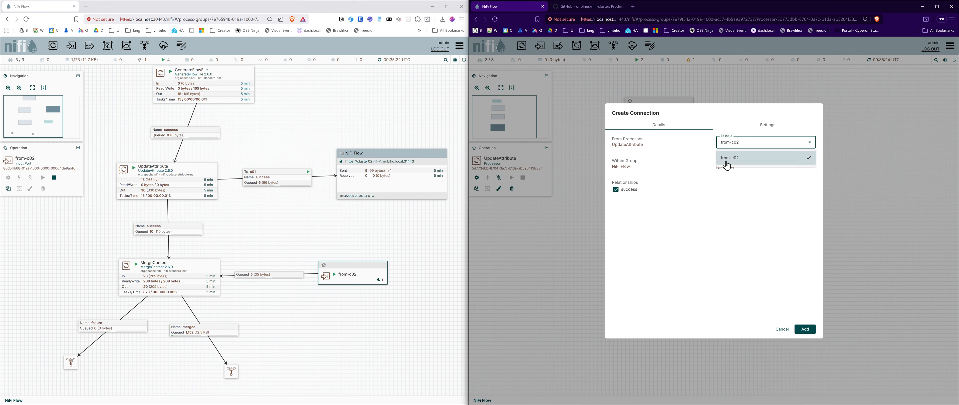
click(702, 188)
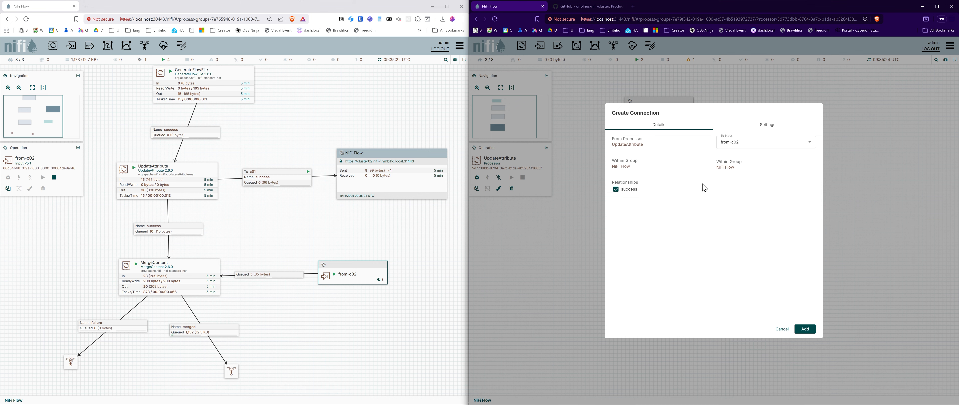
click(807, 330)
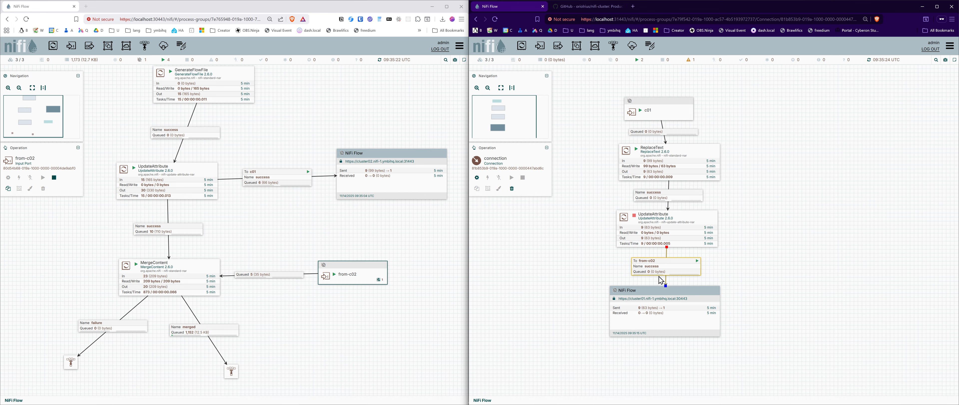
Start the second cluster's UpdateAttribute processor and enable transmission on its remote process group.
right_click(678, 222)
click(692, 248)
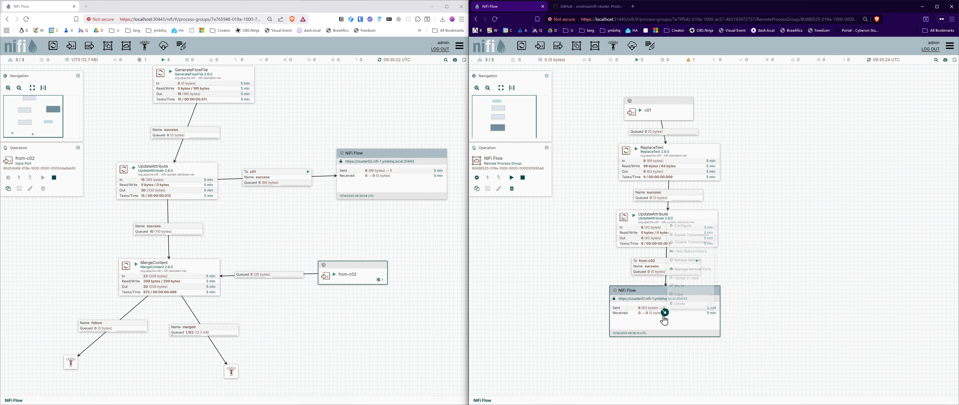
right_click(670, 296)
click(687, 232)
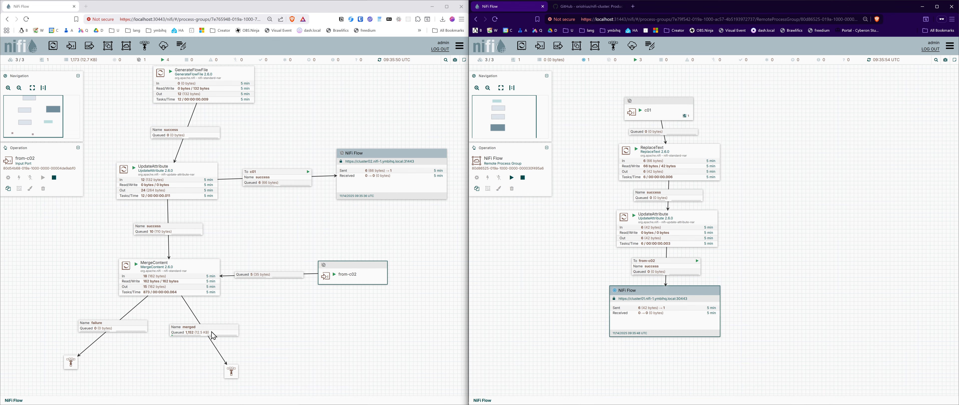
List the flow files queued in the first cluster's merged connection and look through their file sizes.
click(213, 335)
right_click(213, 335)
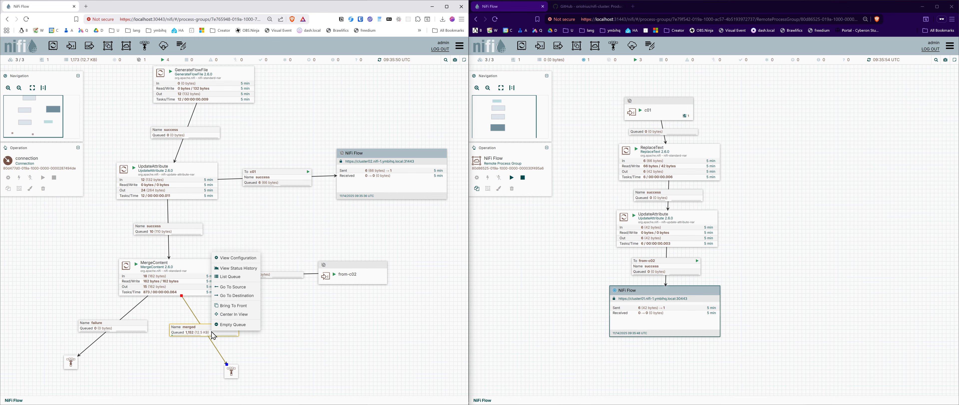
click(243, 278)
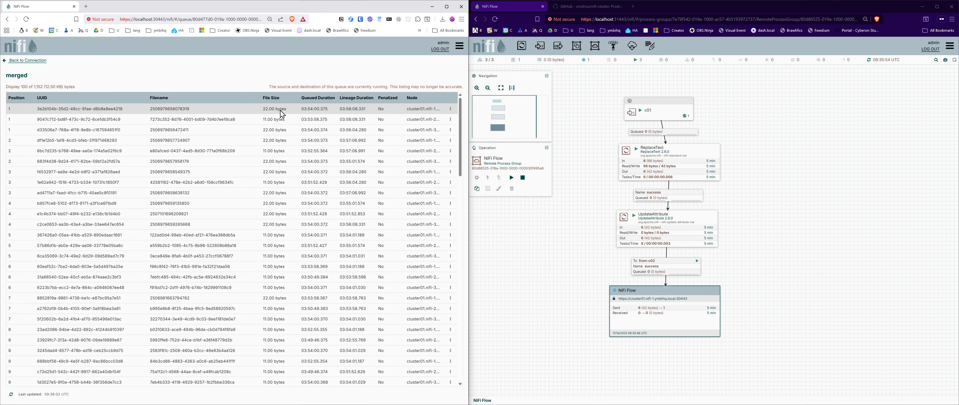
click(452, 109)
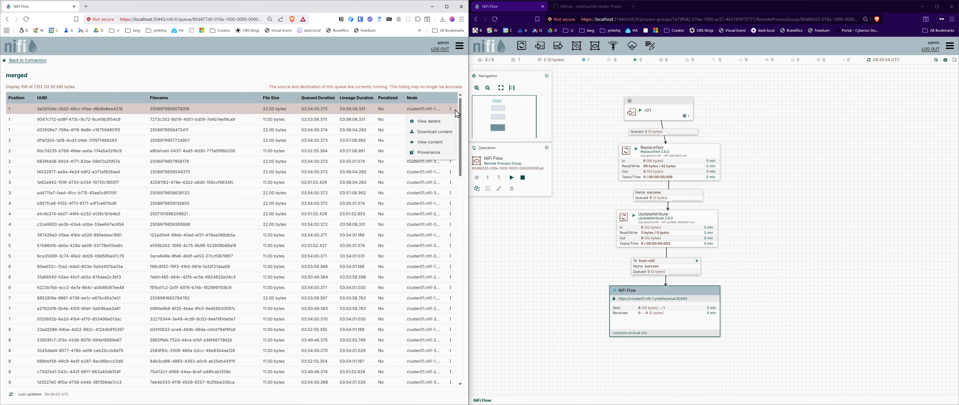
drag(461, 109, 449, 335)
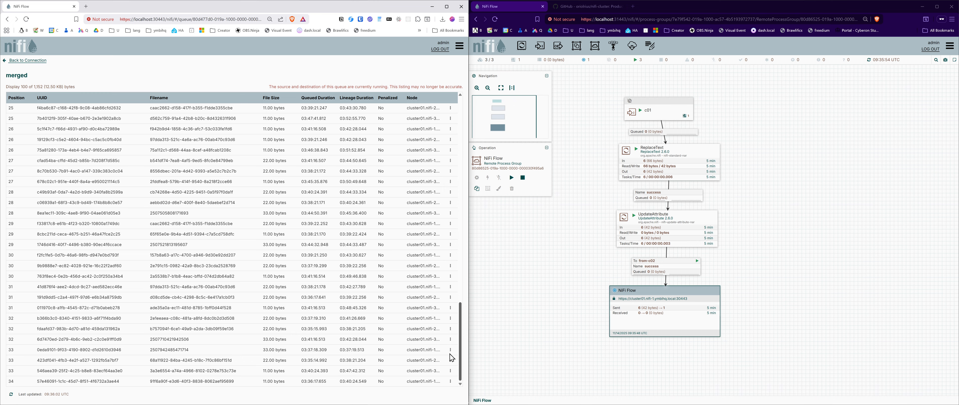
View the content of the first flow file in the merged queue listing.
scroll(452, 358, up, 20)
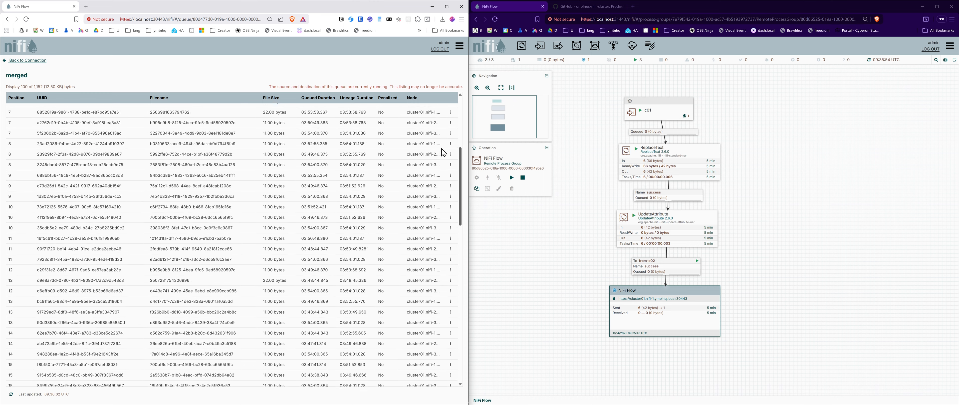
click(450, 109)
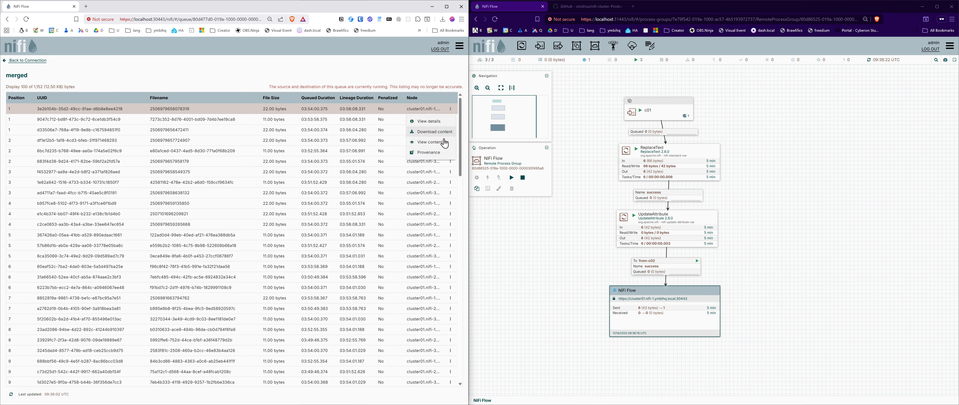
click(441, 143)
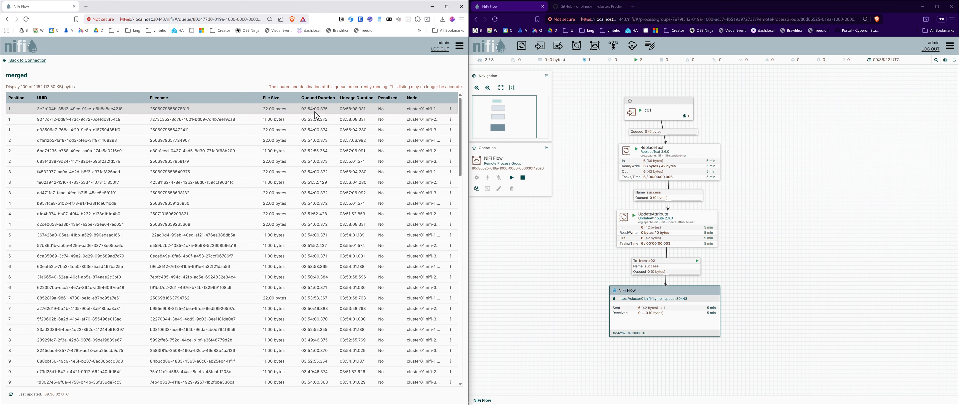
View the content of the 22-byte flow file at position 33 of the merged queue, then close the viewer.
scroll(460, 118, down, 2)
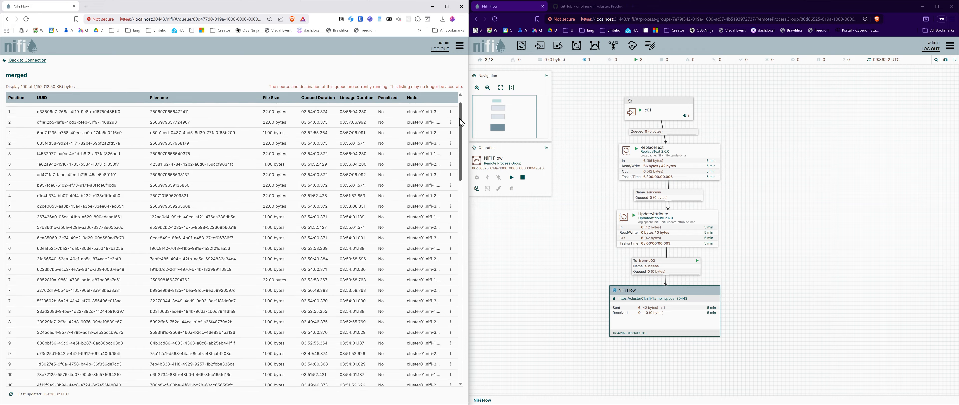
drag(462, 123, 464, 345)
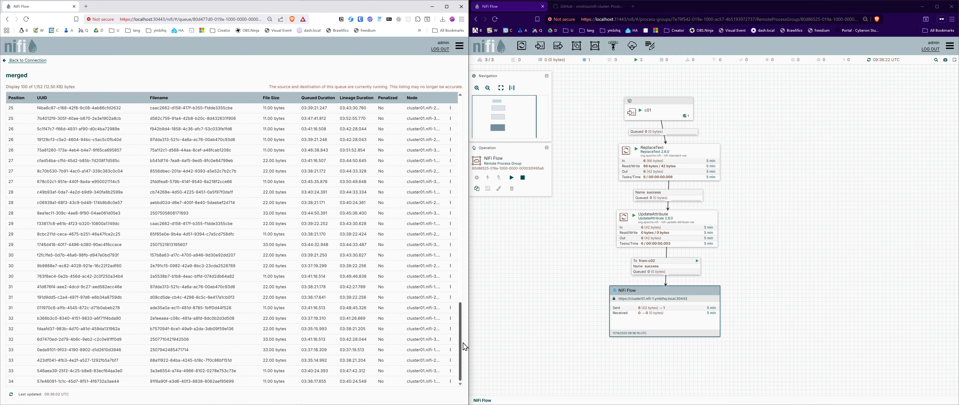
click(451, 381)
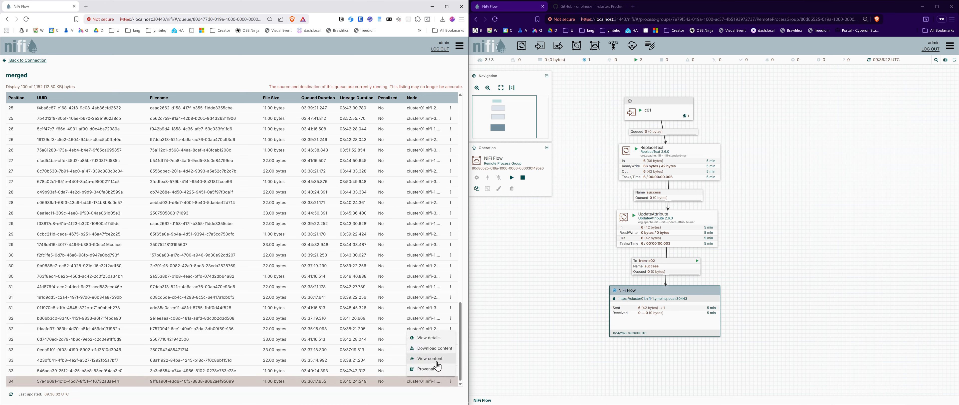
key(Escape)
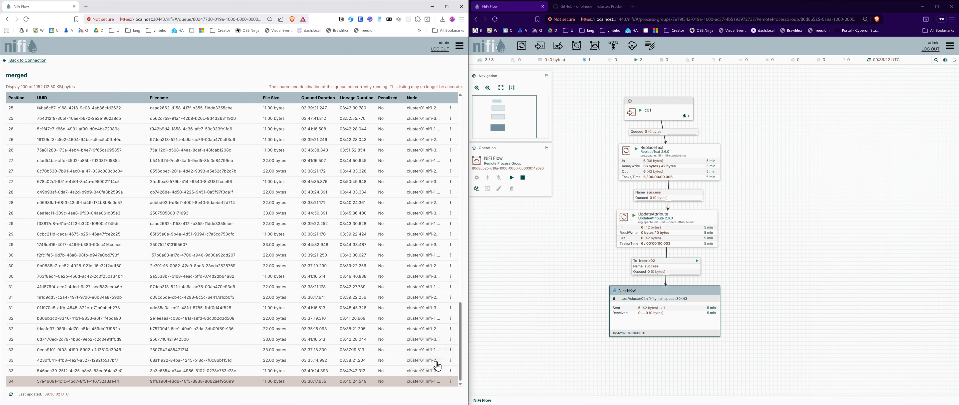
click(337, 358)
click(450, 360)
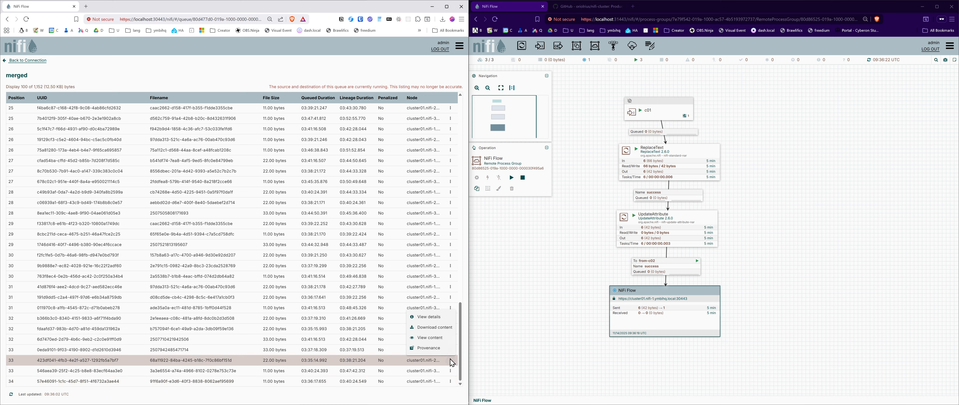
click(438, 340)
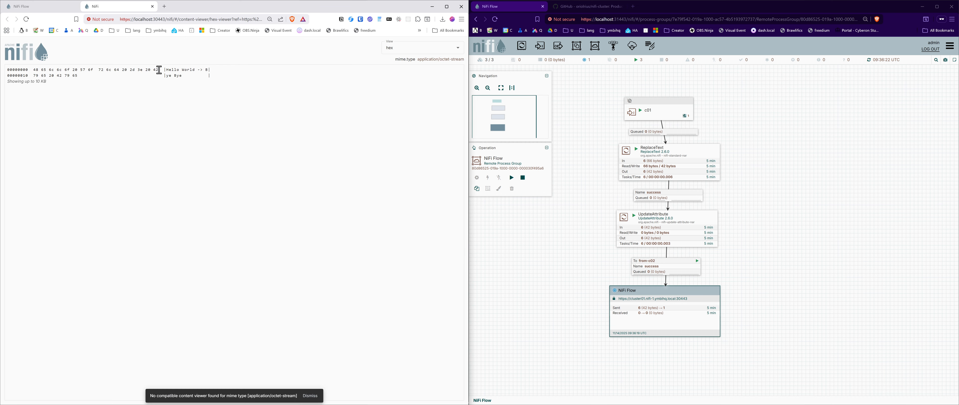
drag(167, 69, 191, 70)
click(156, 56)
click(153, 6)
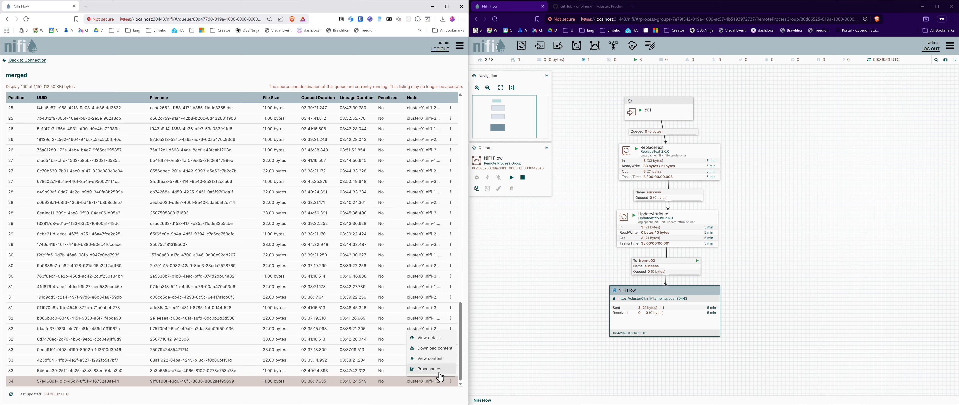
View the content of the last listed flow file, at position 34, and return to the first cluster's canvas.
click(444, 359)
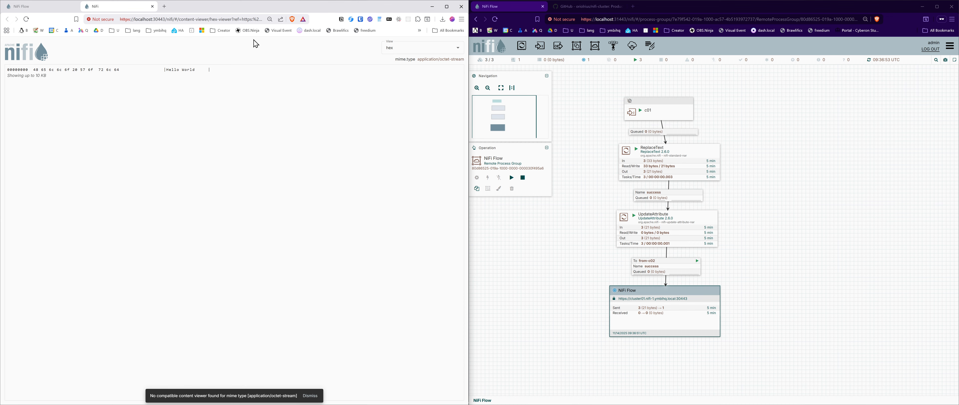
click(153, 6)
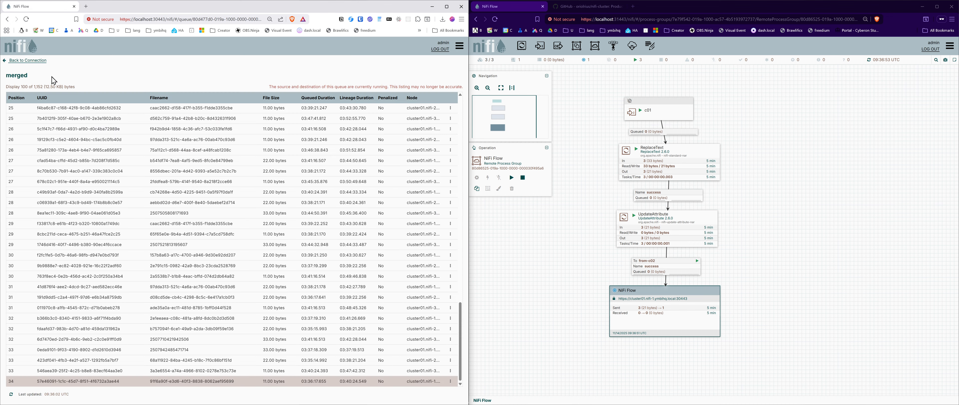
click(26, 63)
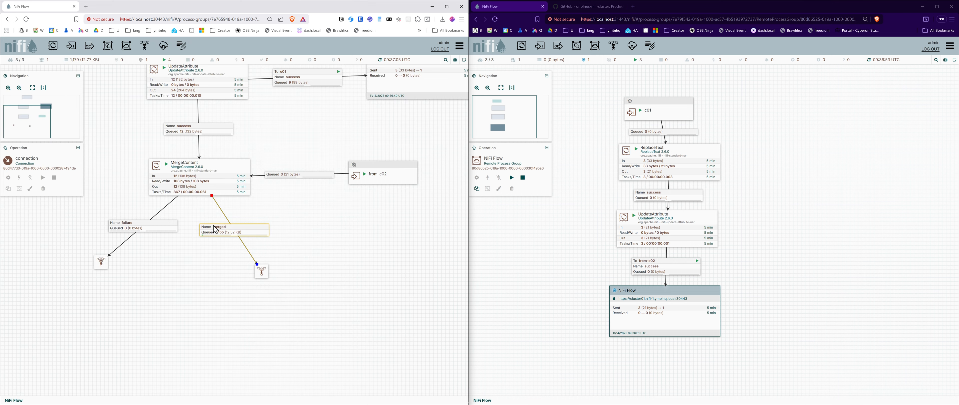
List the merged connection's queue again and view the content of the 33-byte flow file at position 33.
right_click(232, 231)
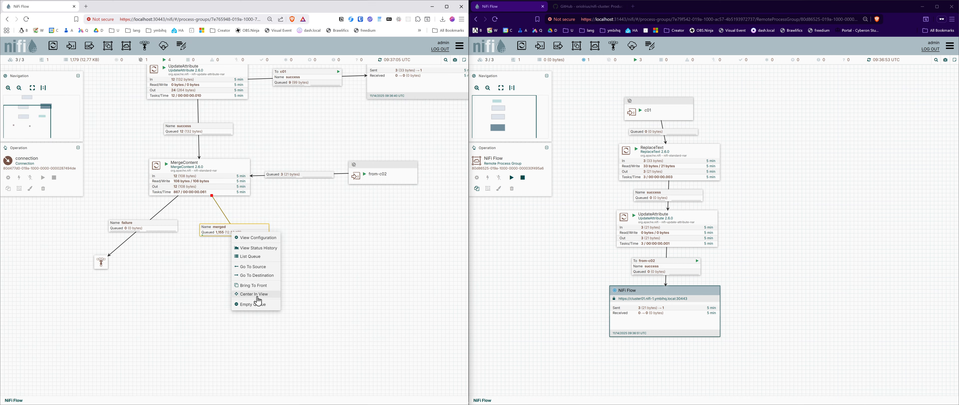
click(250, 257)
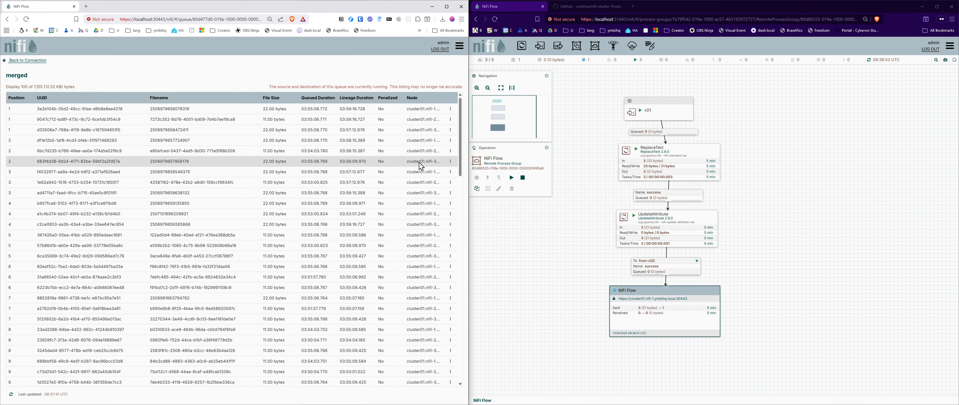
scroll(430, 181, down, 20)
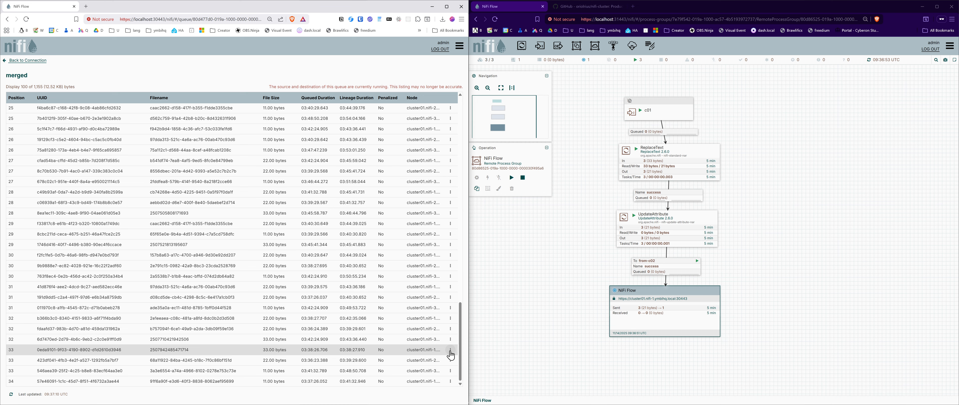
click(451, 350)
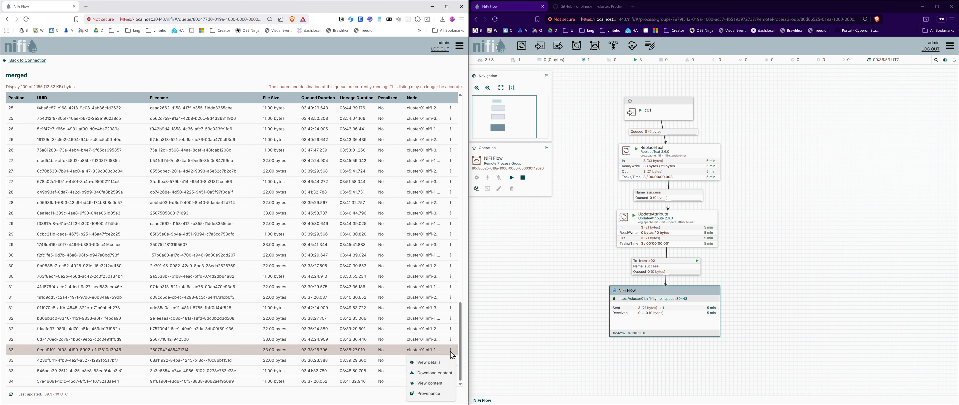
click(437, 385)
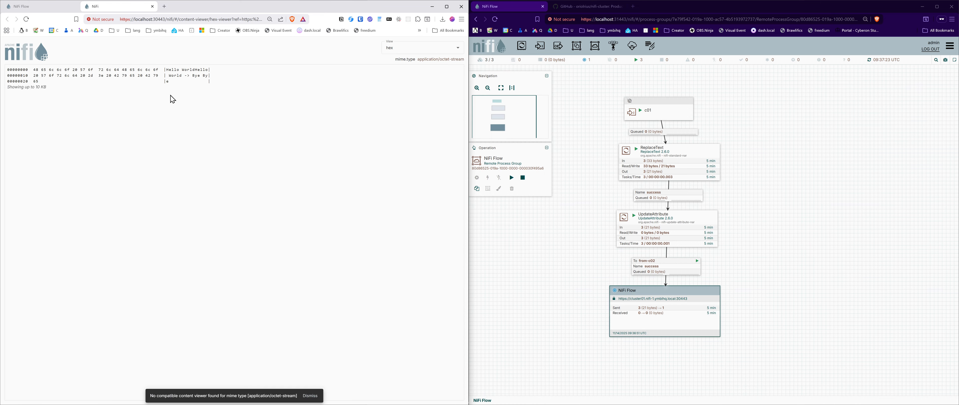
key(ctrl+w)
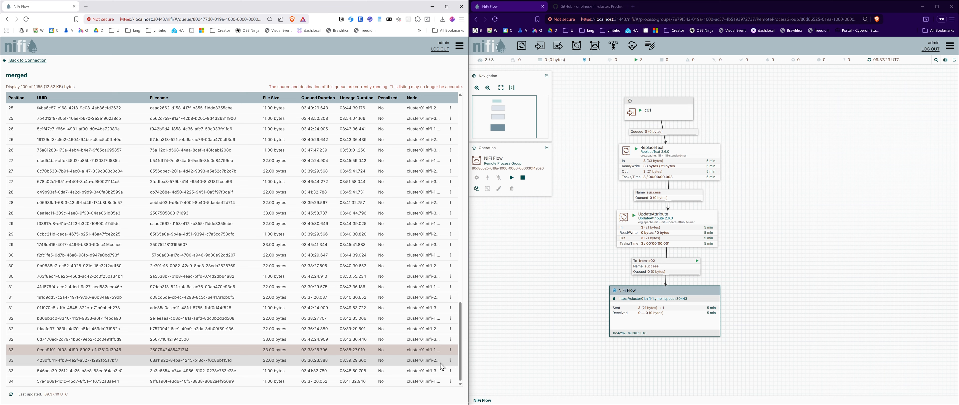
Open the details of the 22-byte flow file at position 33 and examine its attributes, highlighting the one below req.id.
click(450, 361)
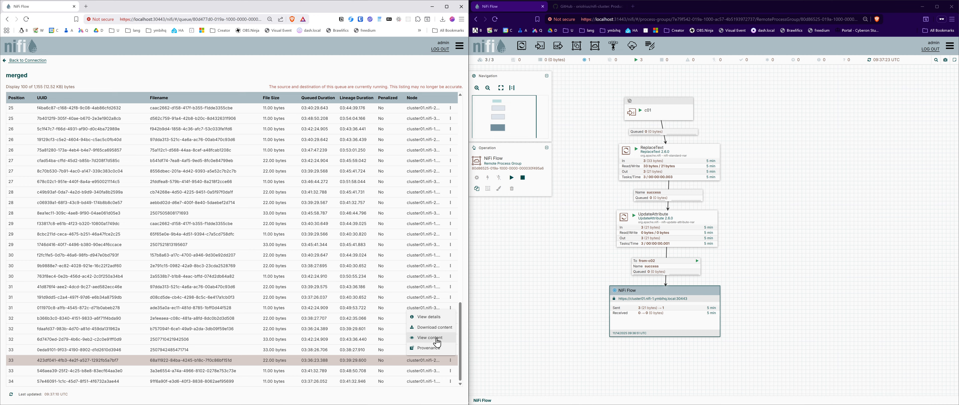
click(434, 317)
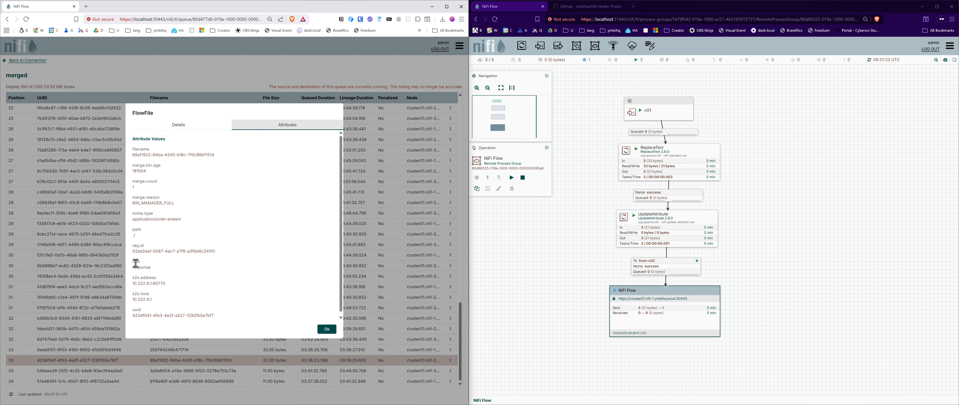
drag(135, 263, 154, 274)
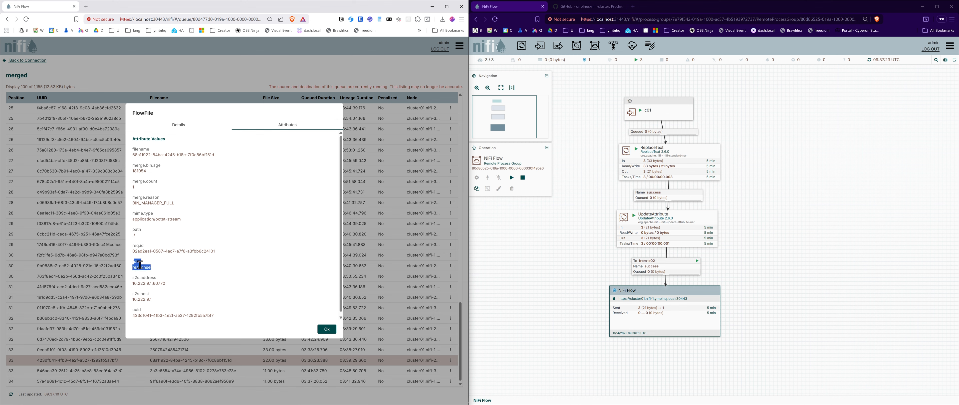
click(141, 265)
View the 22-byte flow file's content from its details, close the details and return to the first cluster's canvas.
click(179, 125)
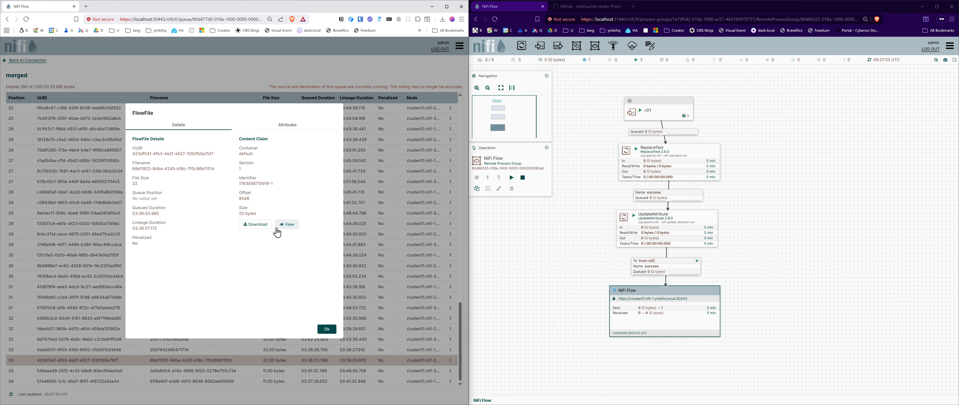
click(292, 228)
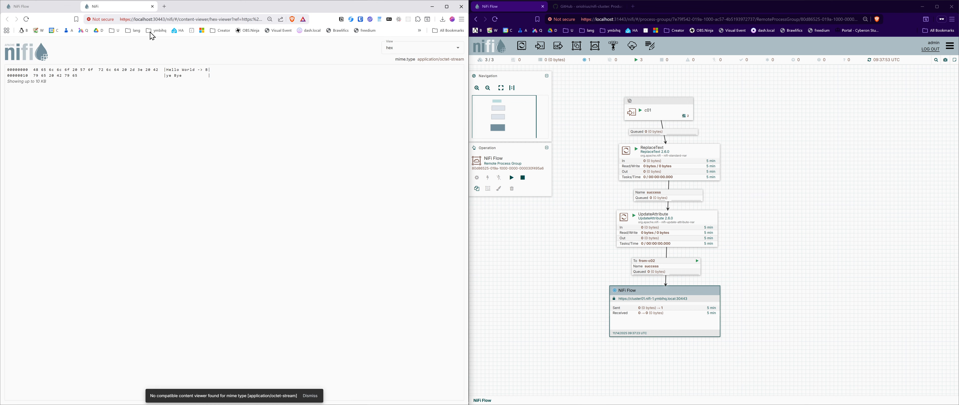
click(152, 6)
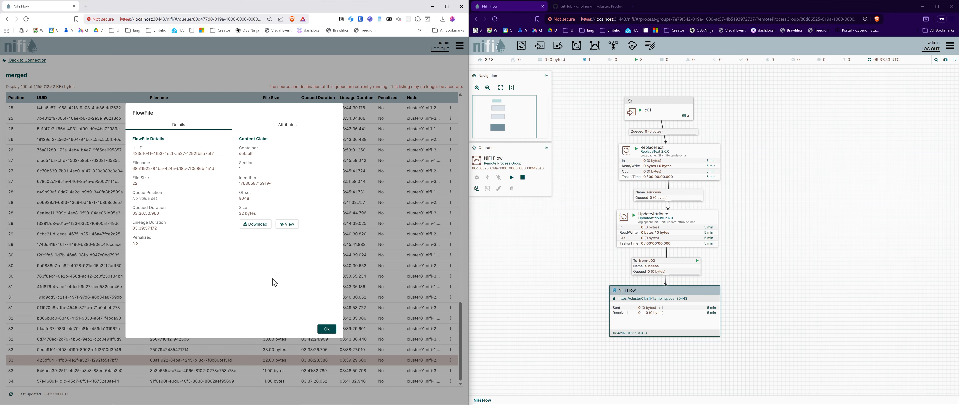
click(328, 332)
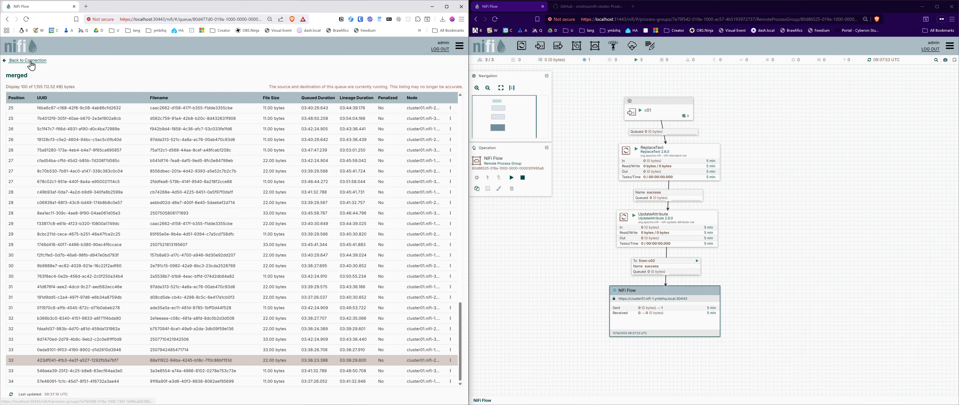
click(30, 61)
drag(328, 139, 313, 204)
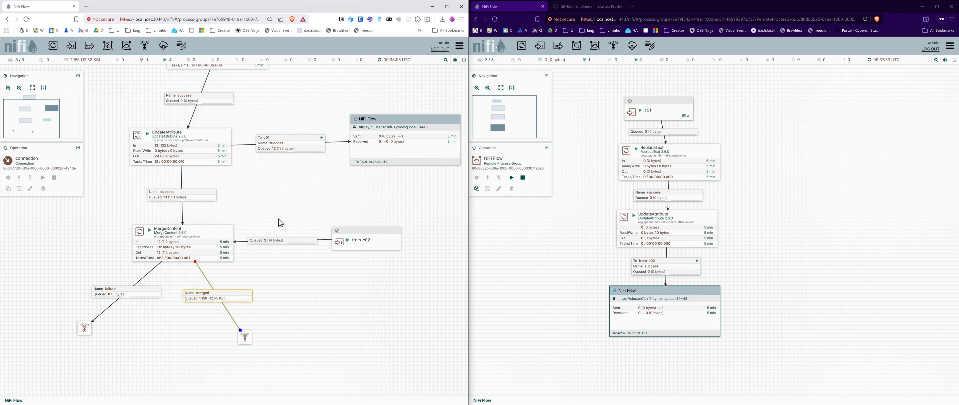